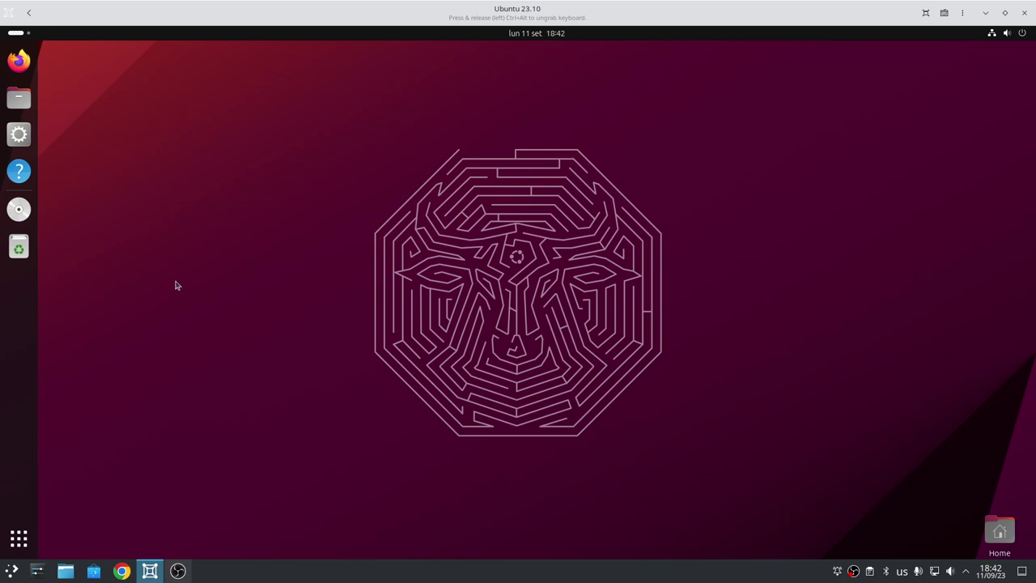
Step: Open the App Center and move its window away from the screen corner toward the middle of the desktop
click(25, 143)
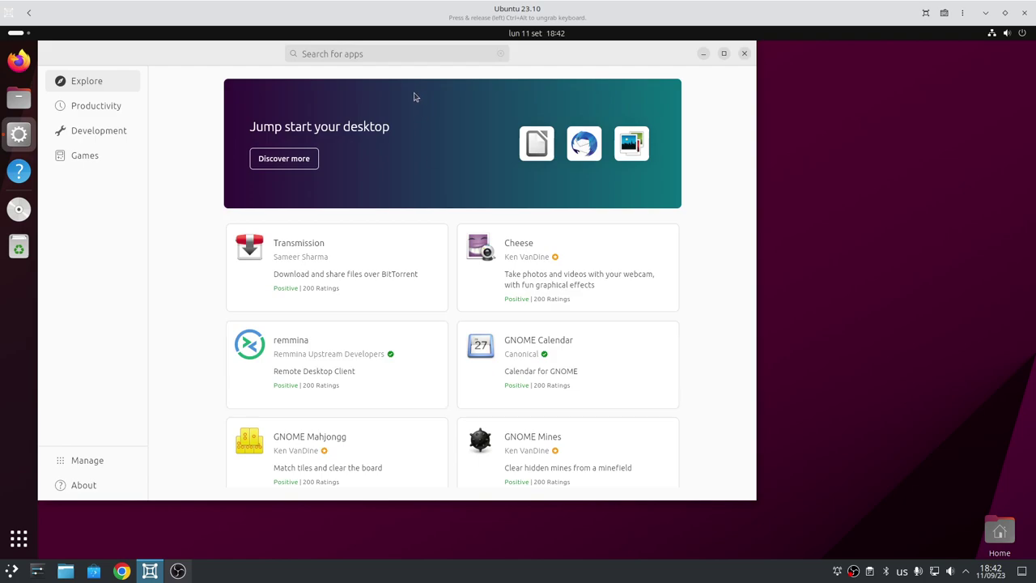
click(417, 57)
drag(615, 64, 733, 98)
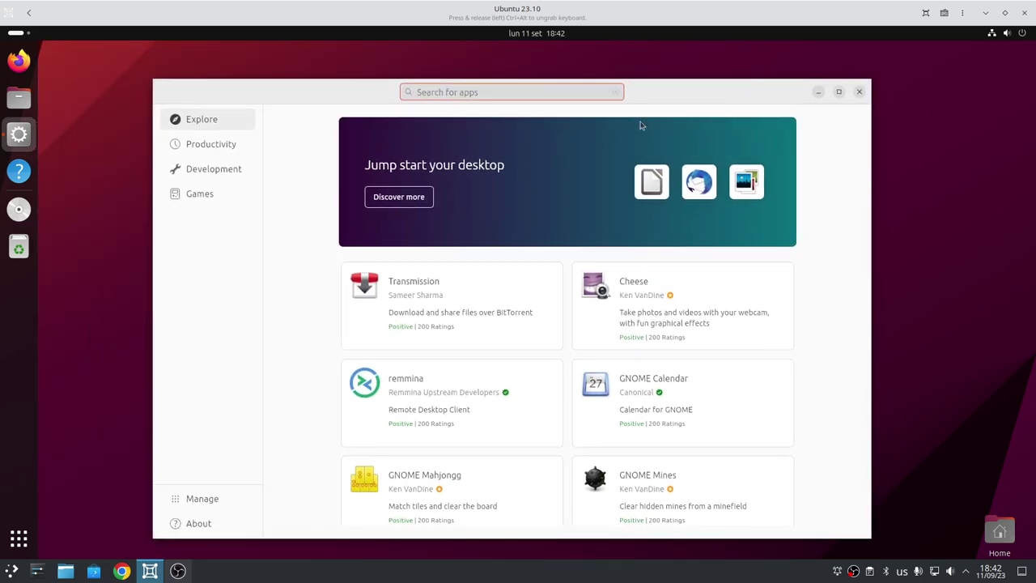
Step: Check the App Center's version and credits on its About page, and return to the Explore page
click(215, 526)
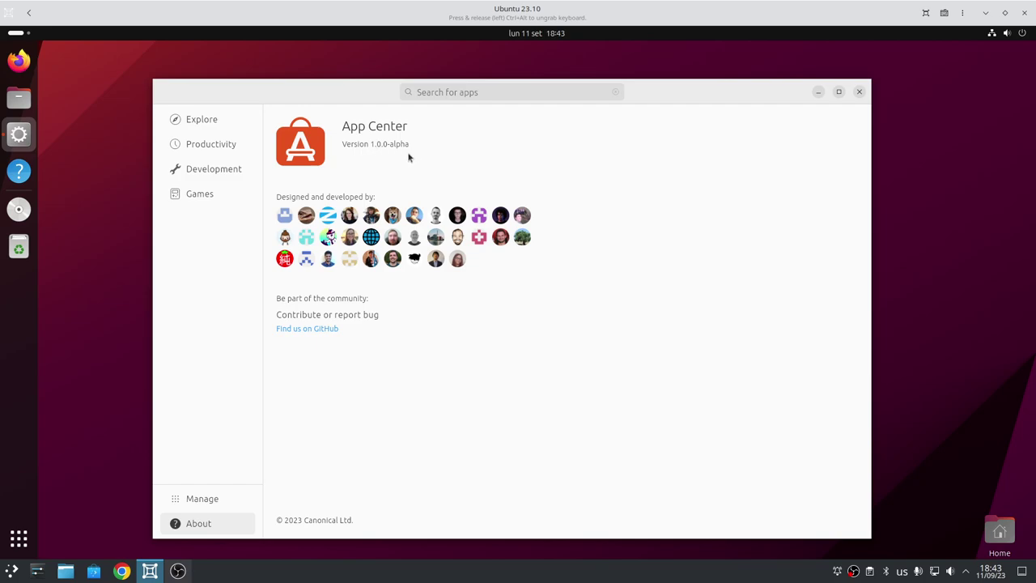
click(201, 122)
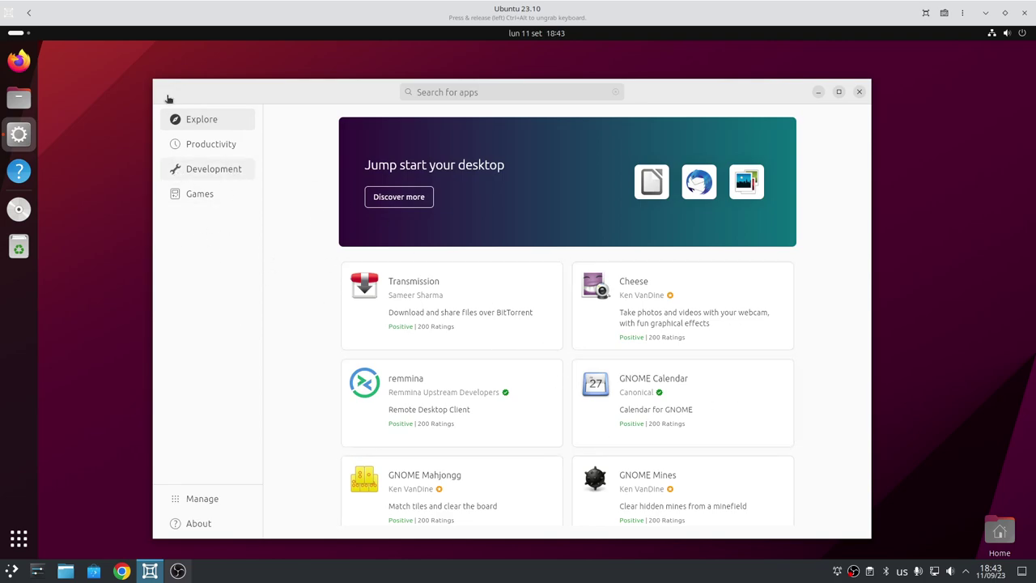
Step: Search the store for "vlc" and open the page of the VLC app by VideoLAN
click(507, 93)
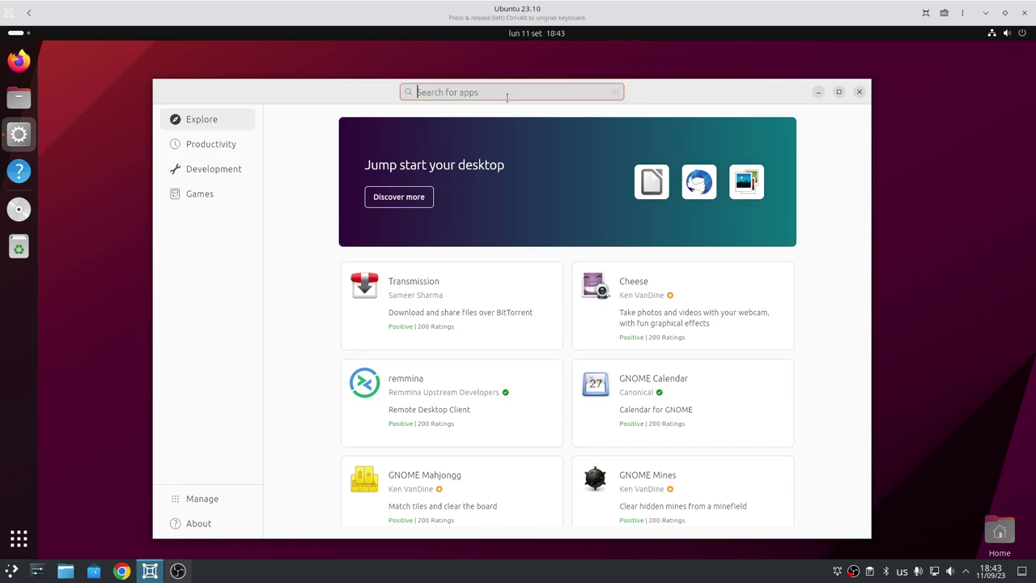
text(vlc)
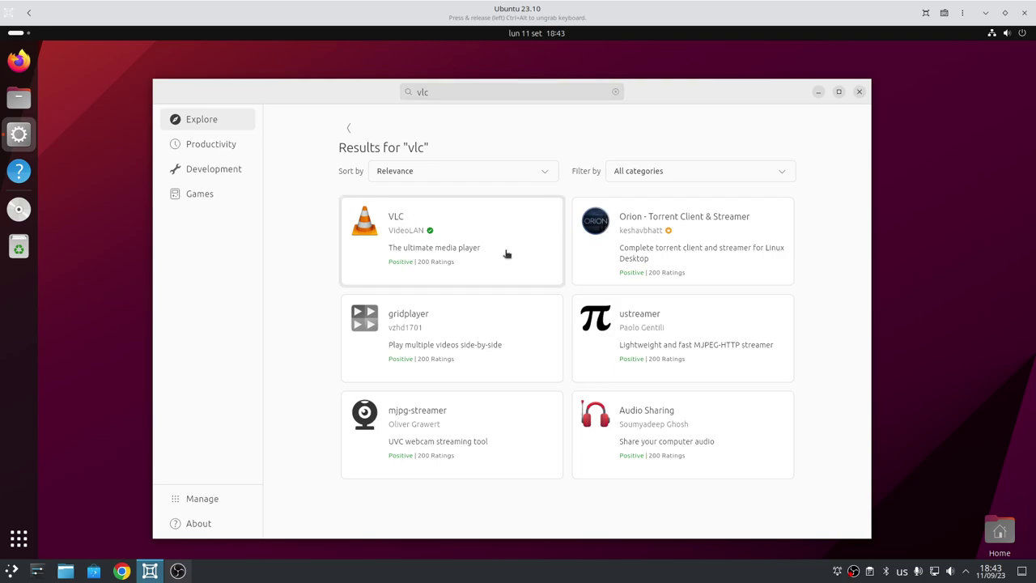
click(505, 254)
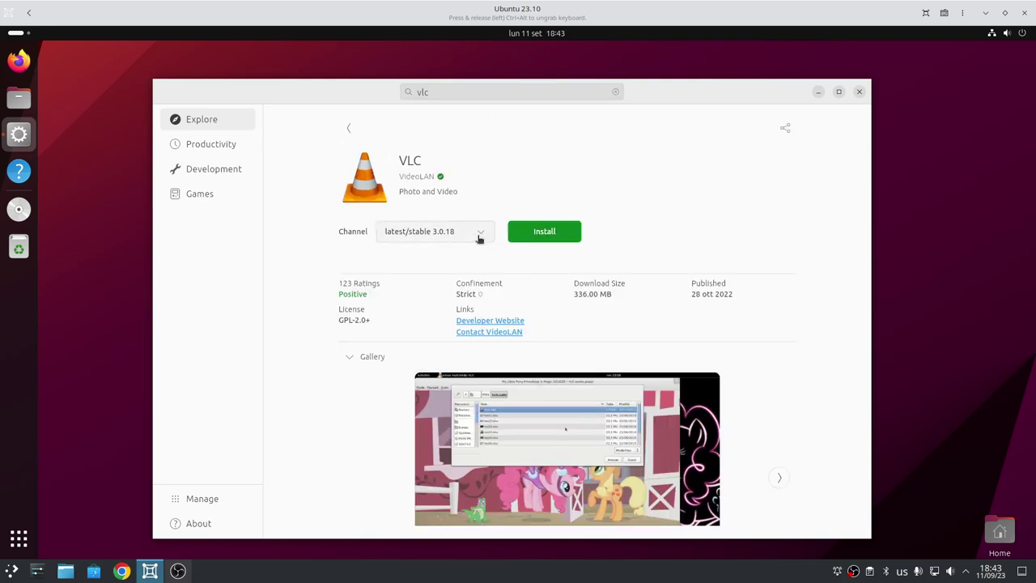
Step: Install VLC from the latest/stable 3.0.18 channel, authenticating with the account password
click(479, 235)
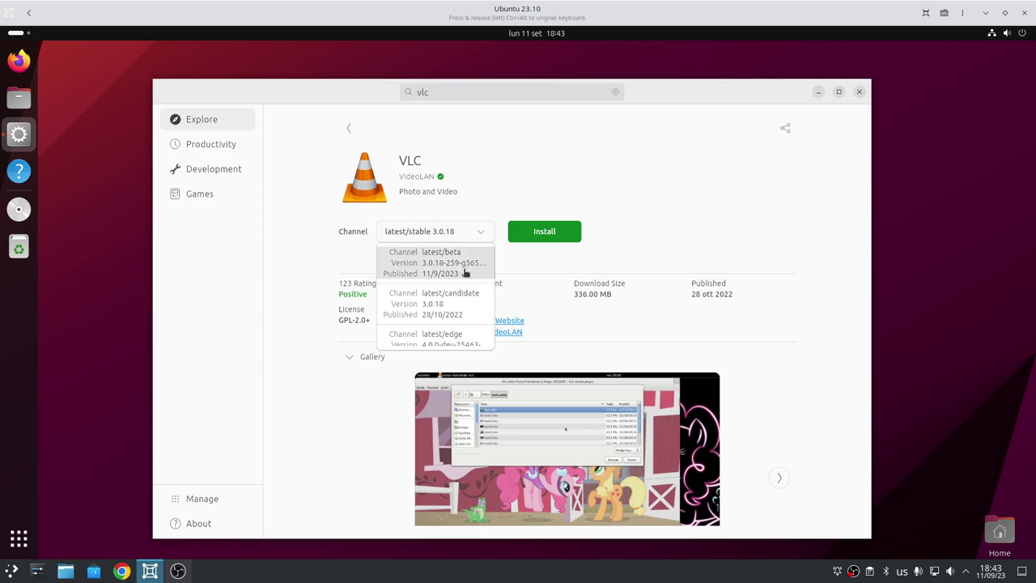
scroll(465, 270, down, 3)
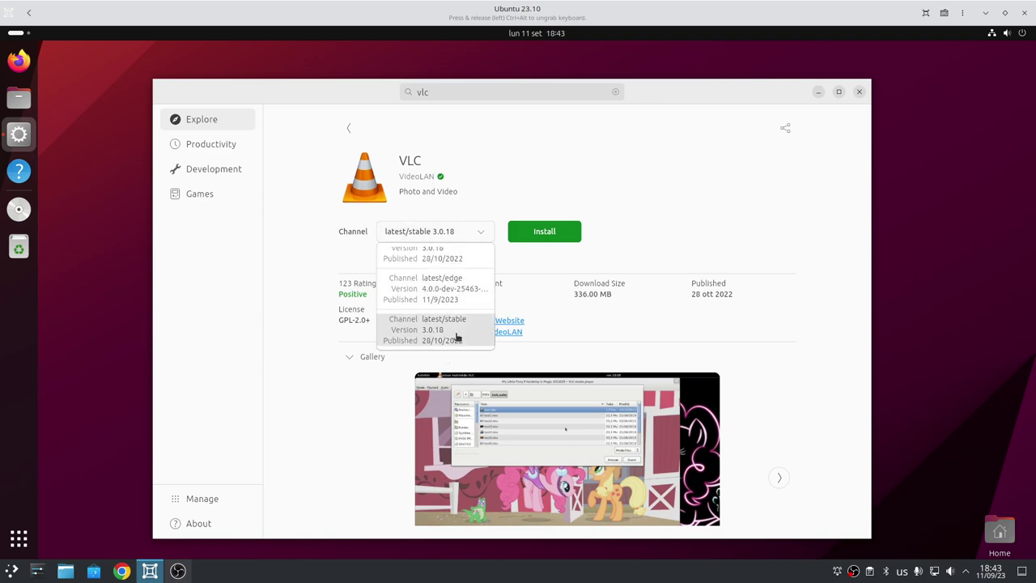
scroll(458, 338, up, 3)
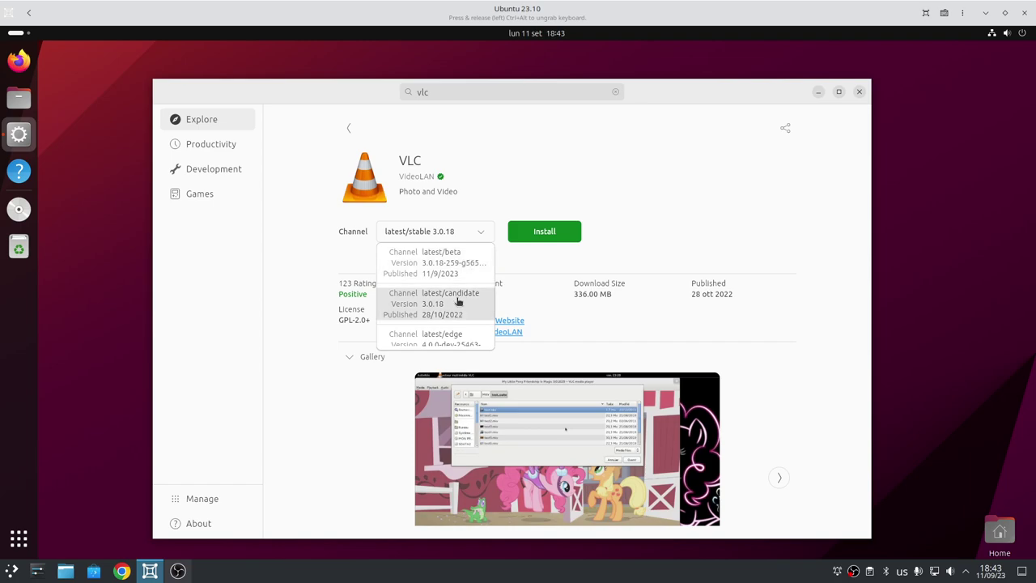
scroll(457, 319, down, 3)
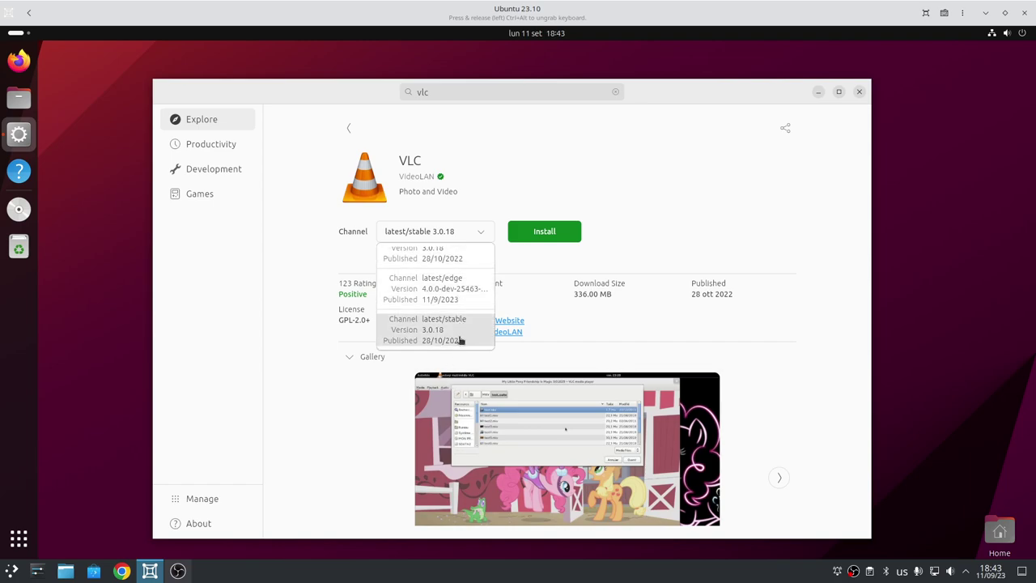
click(459, 340)
click(556, 225)
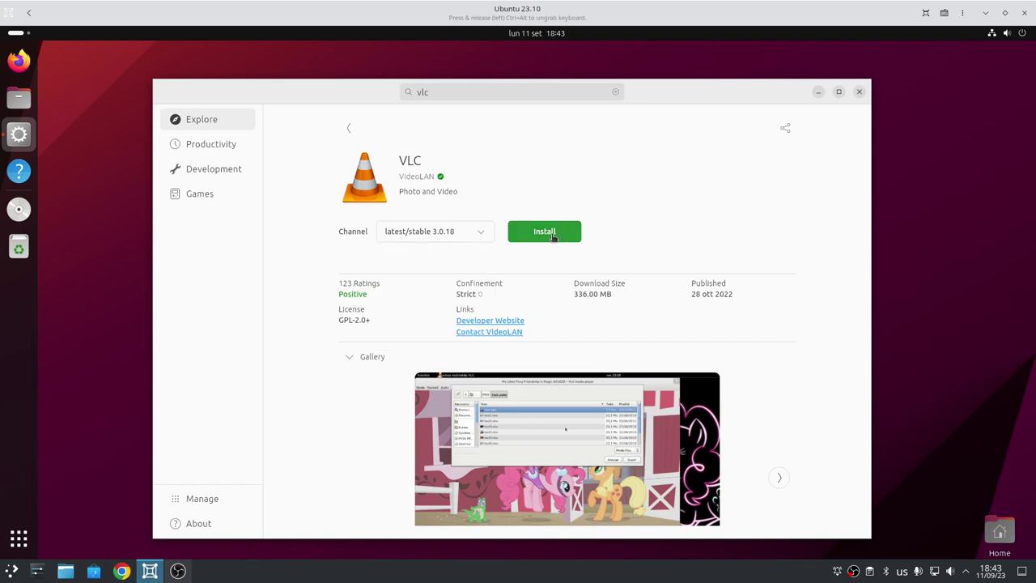
text(**********)
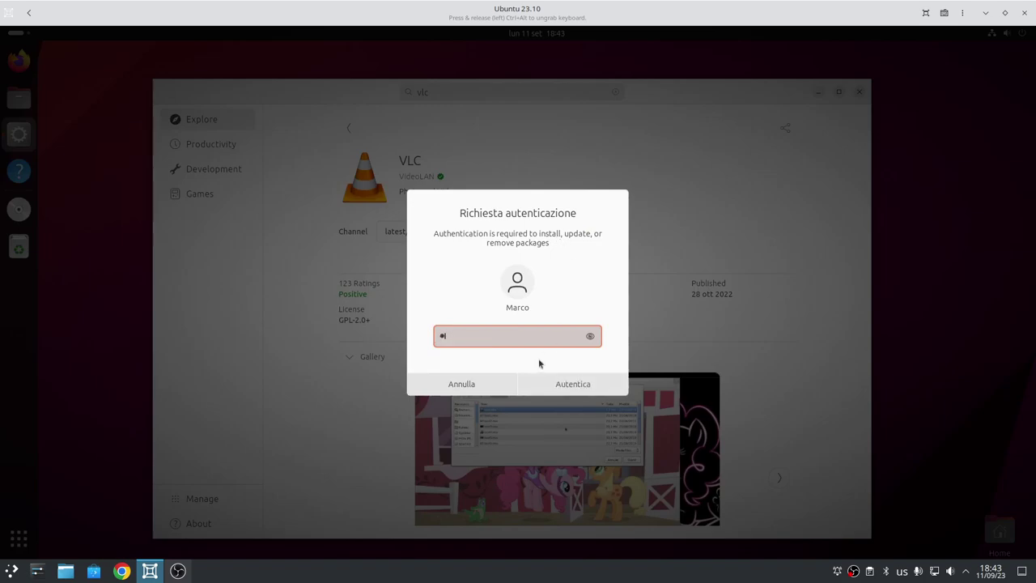
key(Return)
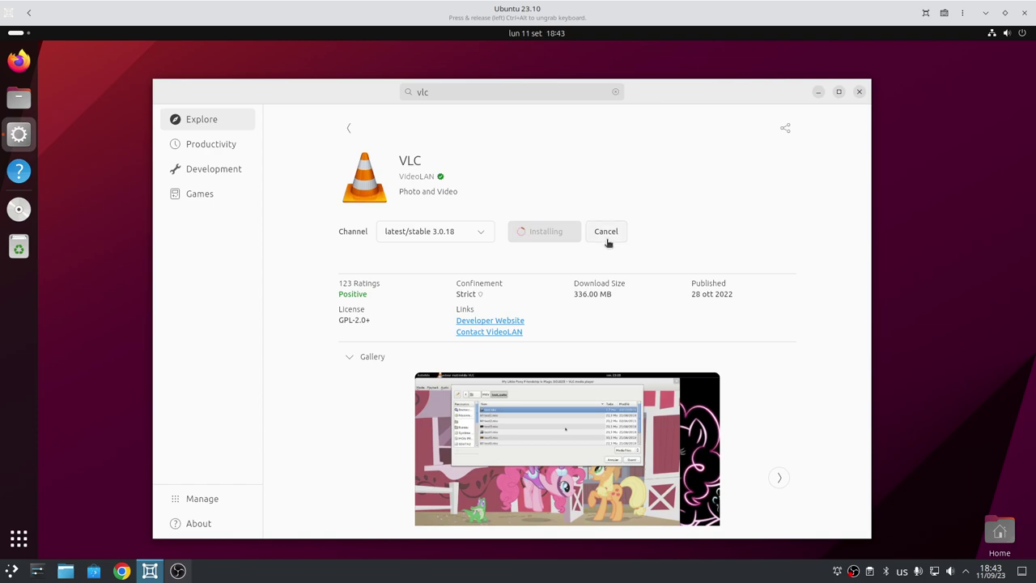
Step: Check the list of installed apps and view the Transmission app's page from the Explore page
click(212, 500)
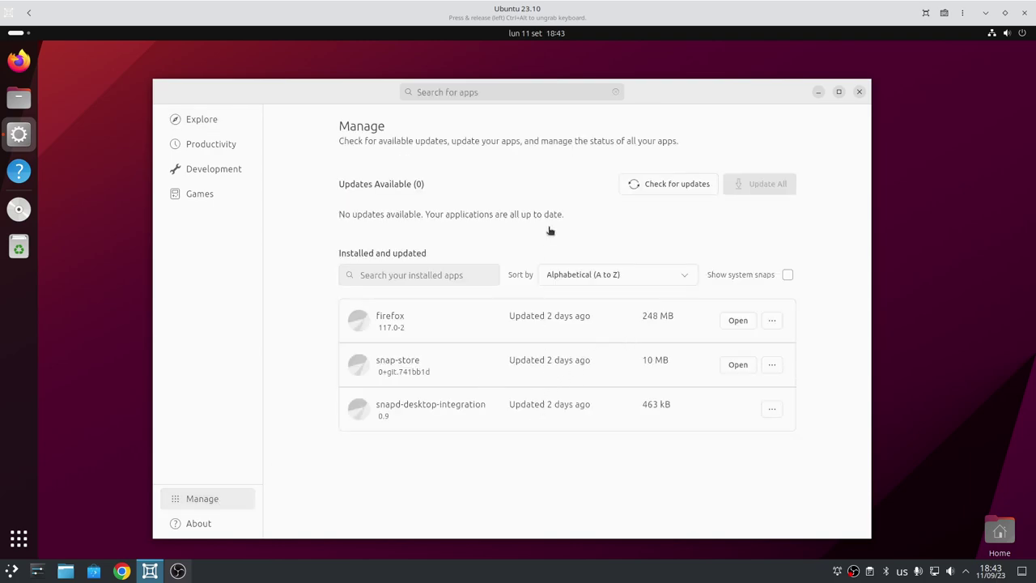
click(187, 119)
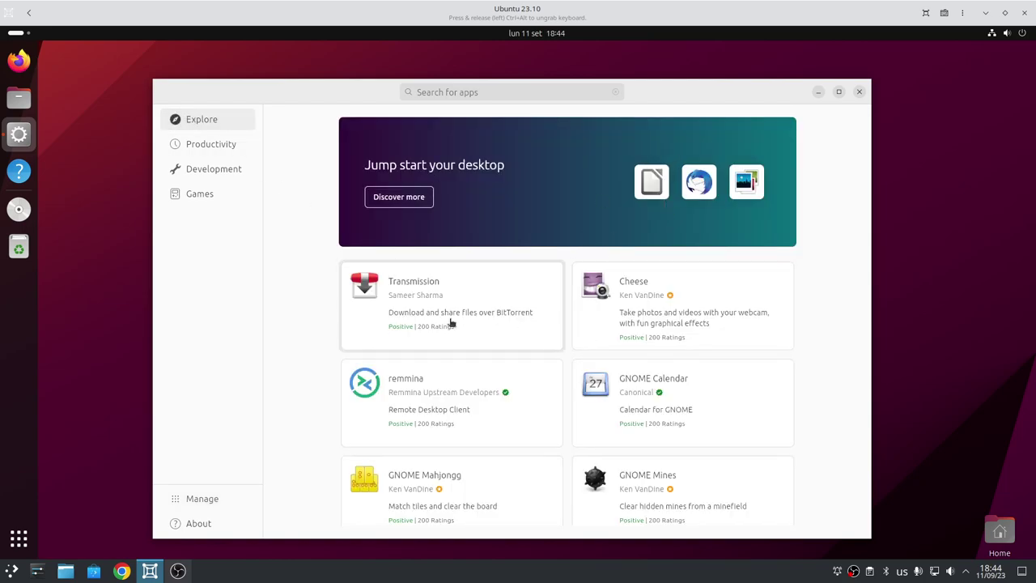
click(449, 323)
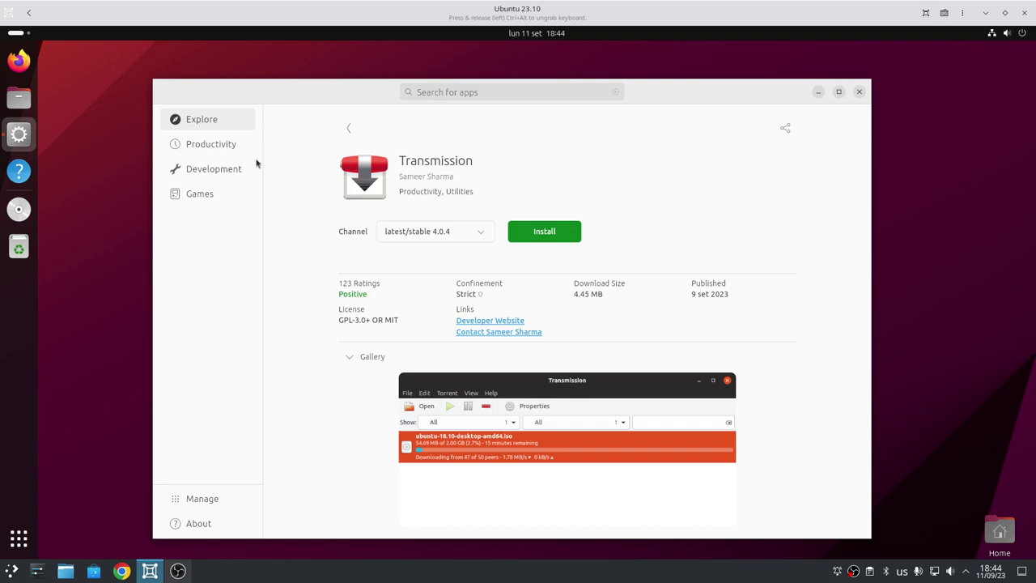
click(349, 130)
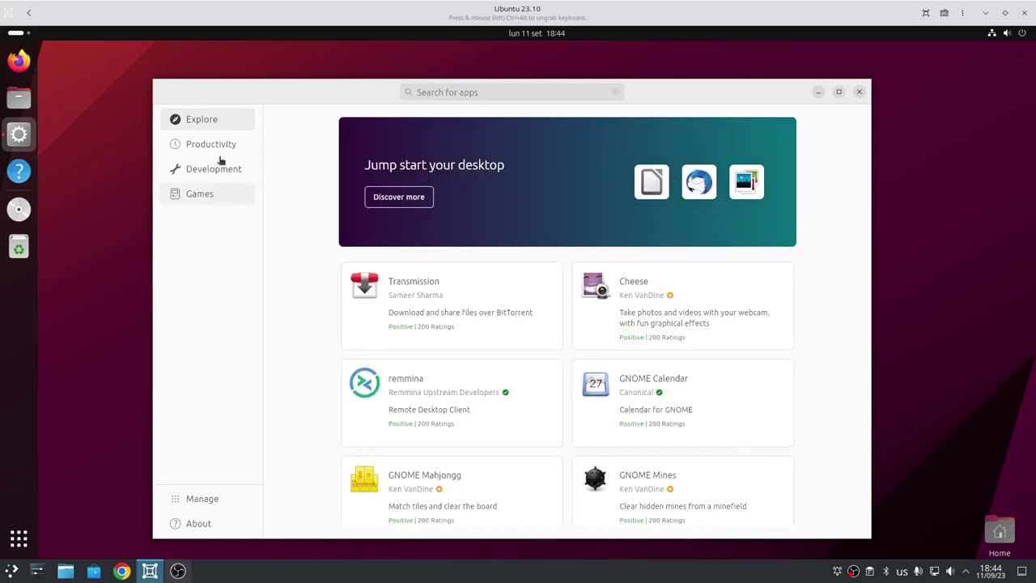
Step: Search for "vlc" and review the channels on VLC's page, choosing latest/stable
click(539, 85)
text(vlc)
key(Return)
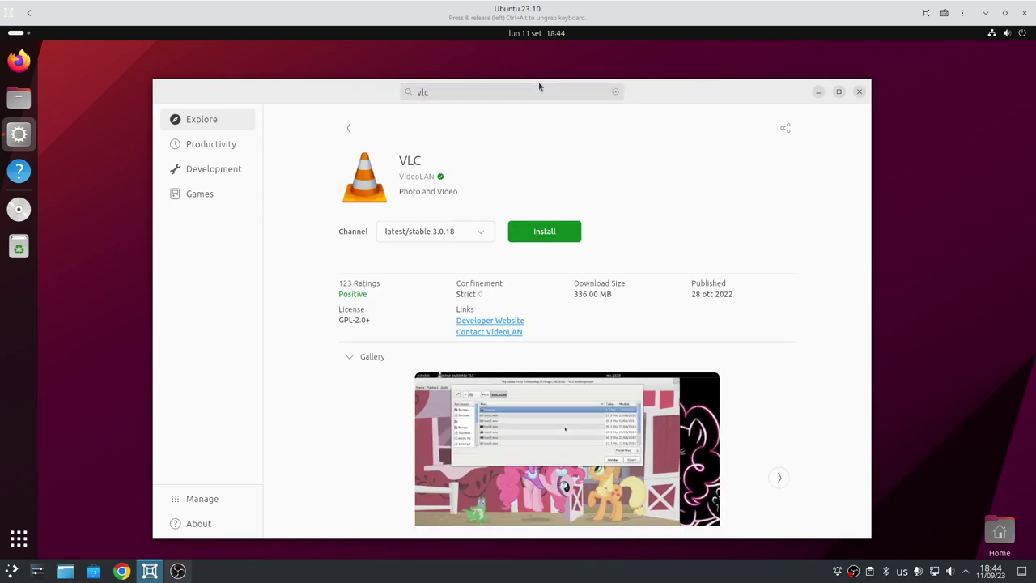
click(474, 230)
scroll(457, 314, down, 2)
click(458, 338)
Step: Minimise and restore the App Center window, and close the Files window behind it
click(817, 92)
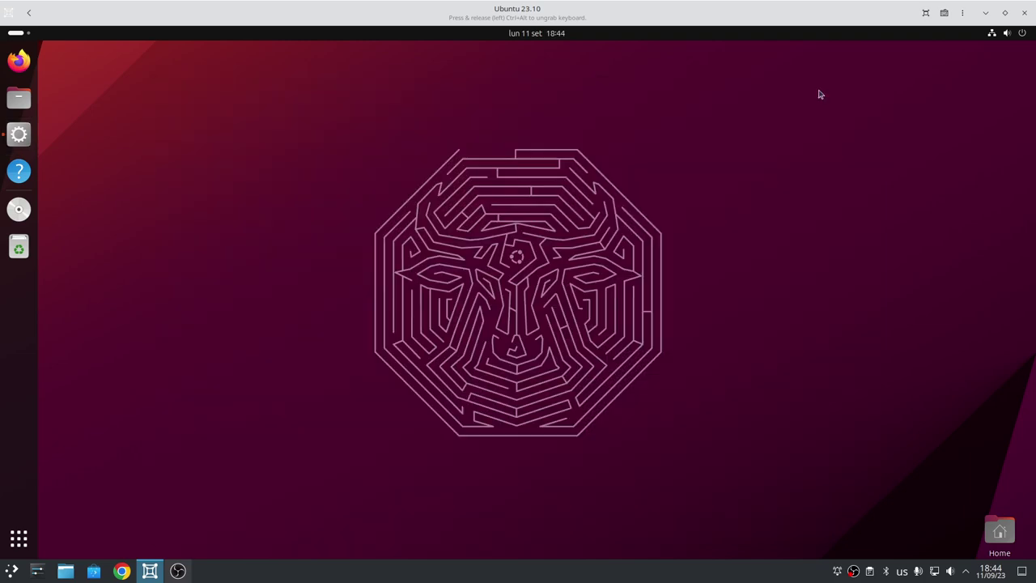
click(8, 132)
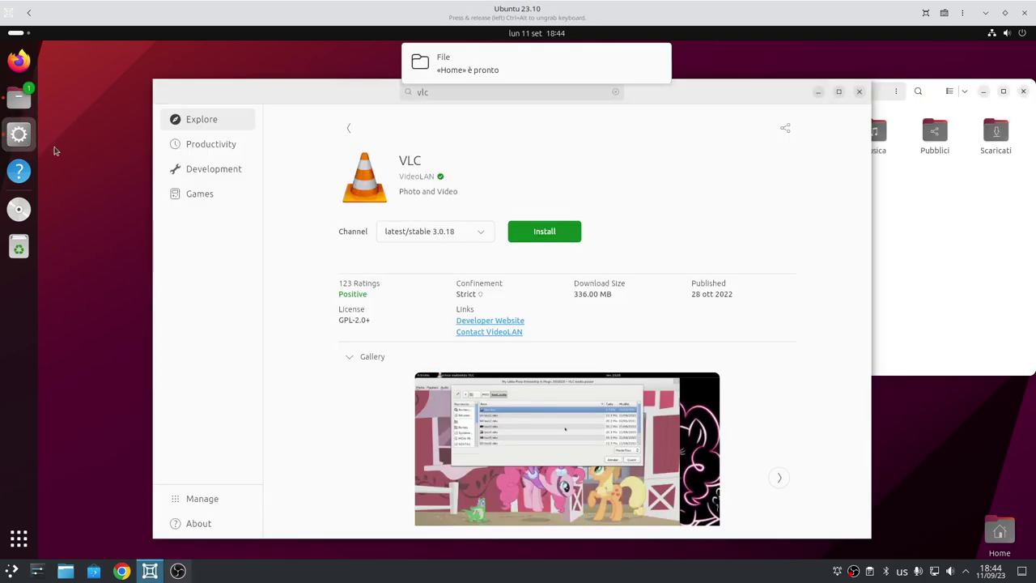
click(1024, 91)
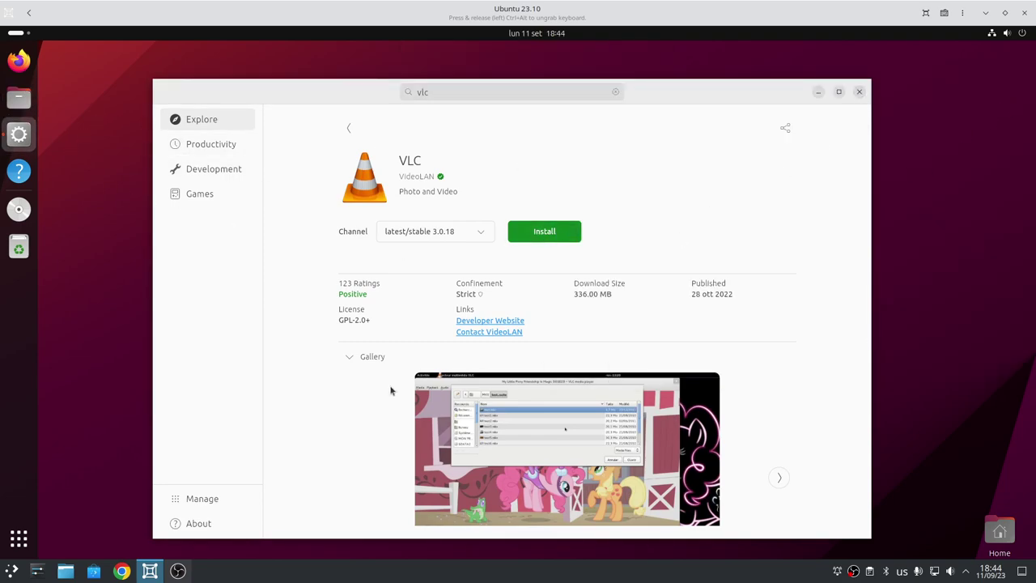
Step: Look through the installed apps list, the Transmission app's page and the App Center's About page
click(188, 499)
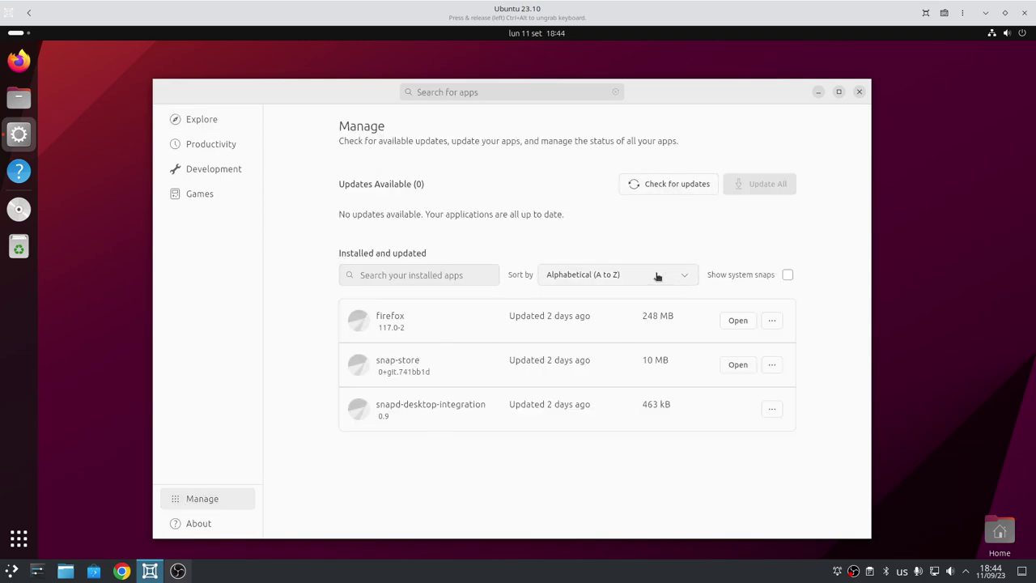
click(202, 121)
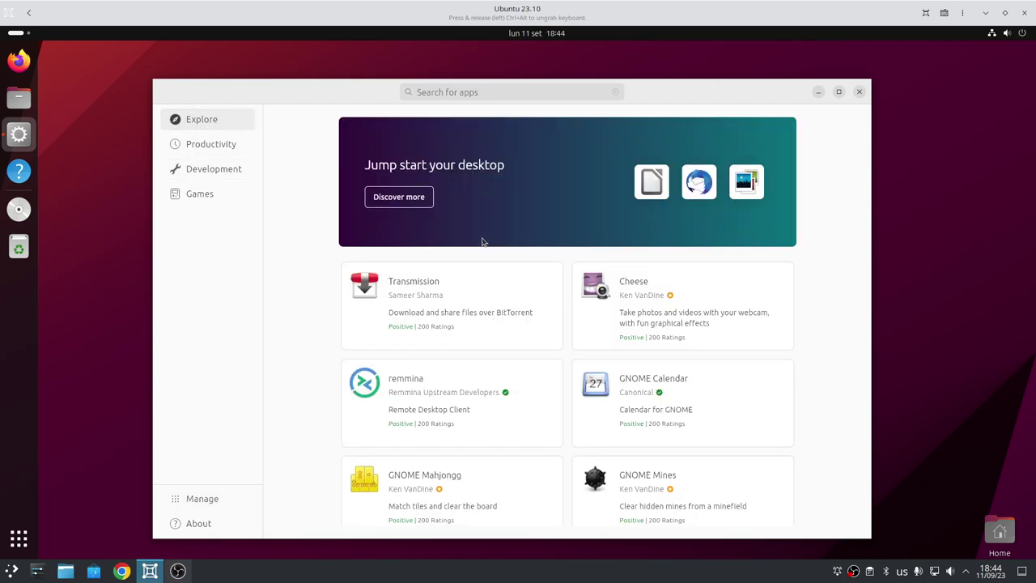
click(415, 291)
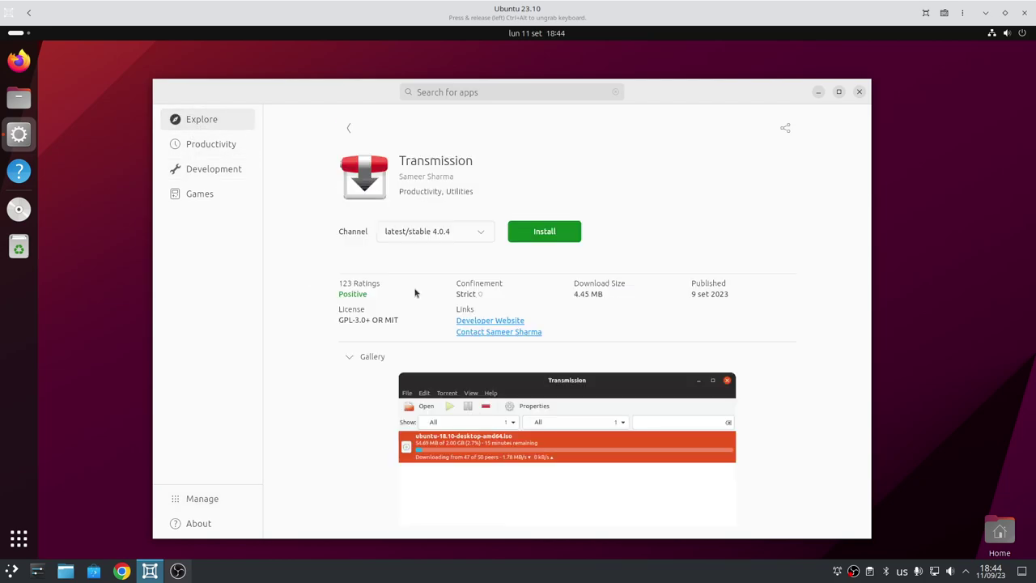
click(207, 197)
click(202, 499)
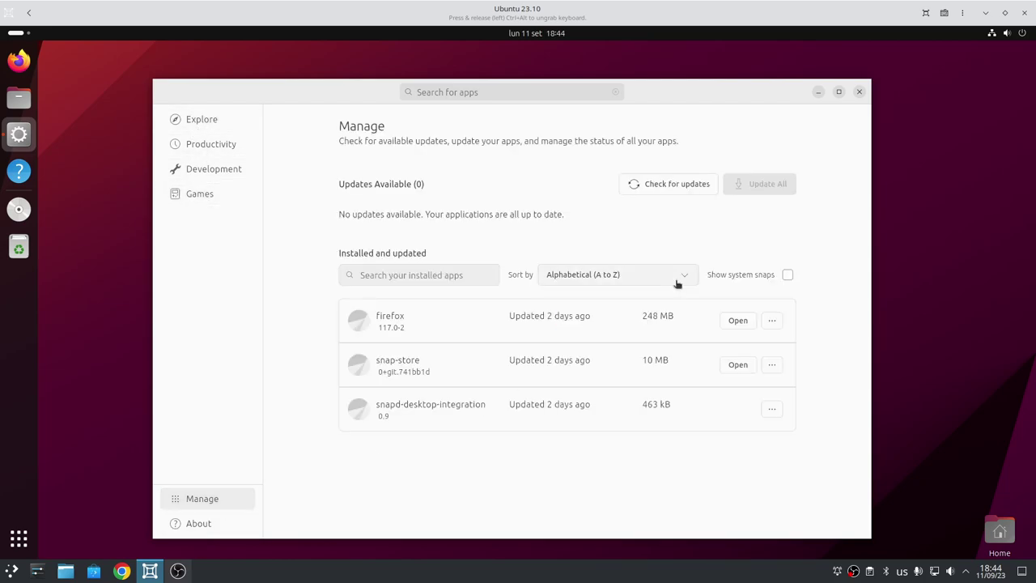
click(202, 522)
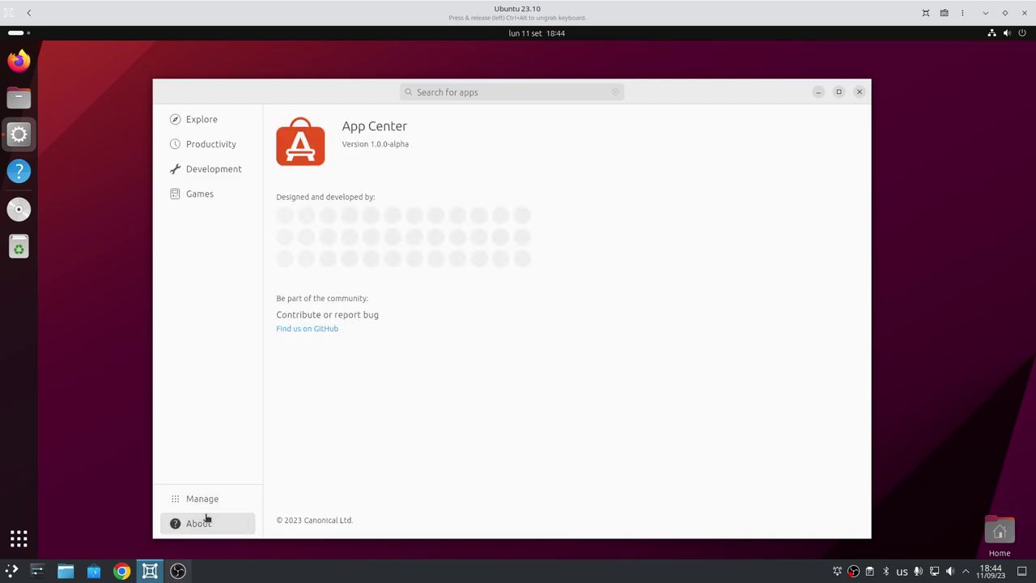
Step: Return to the Explore page and bring up VLC's page by searching for "vlc"
click(205, 122)
click(550, 90)
text(vlc)
key(Return)
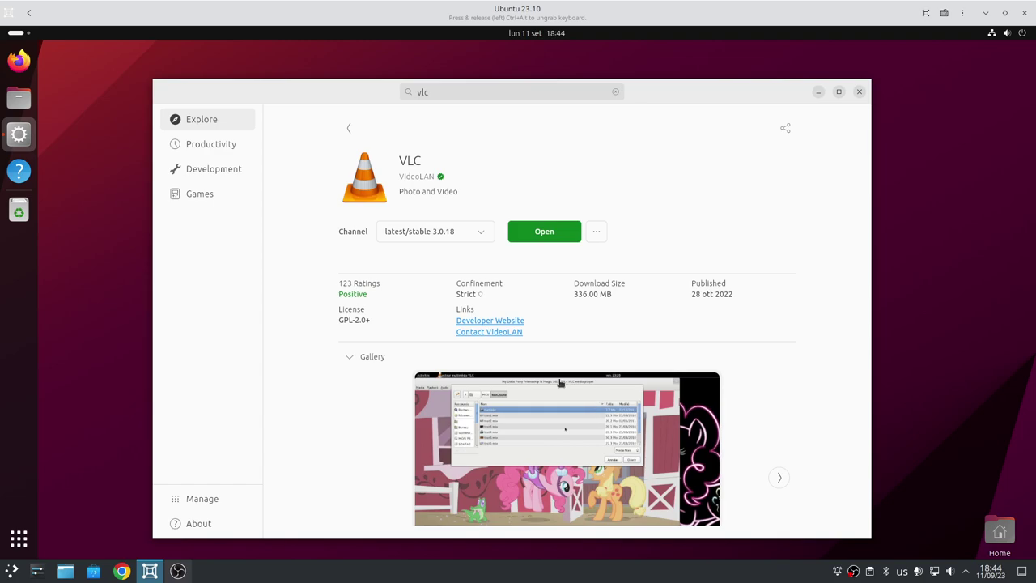
Step: Launch VLC from its store page and accept its privacy policy with network access for metadata allowed
click(545, 232)
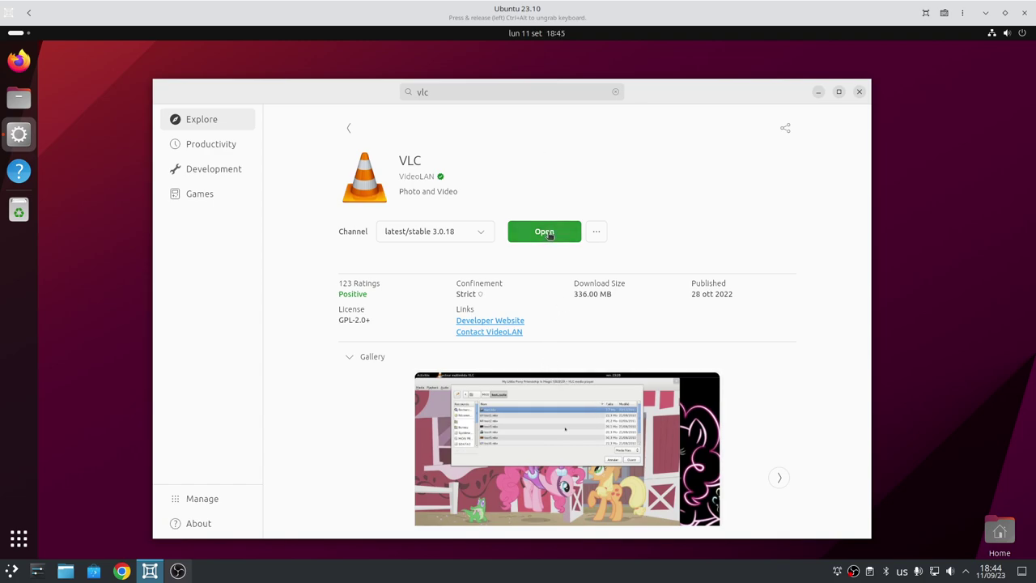
click(618, 390)
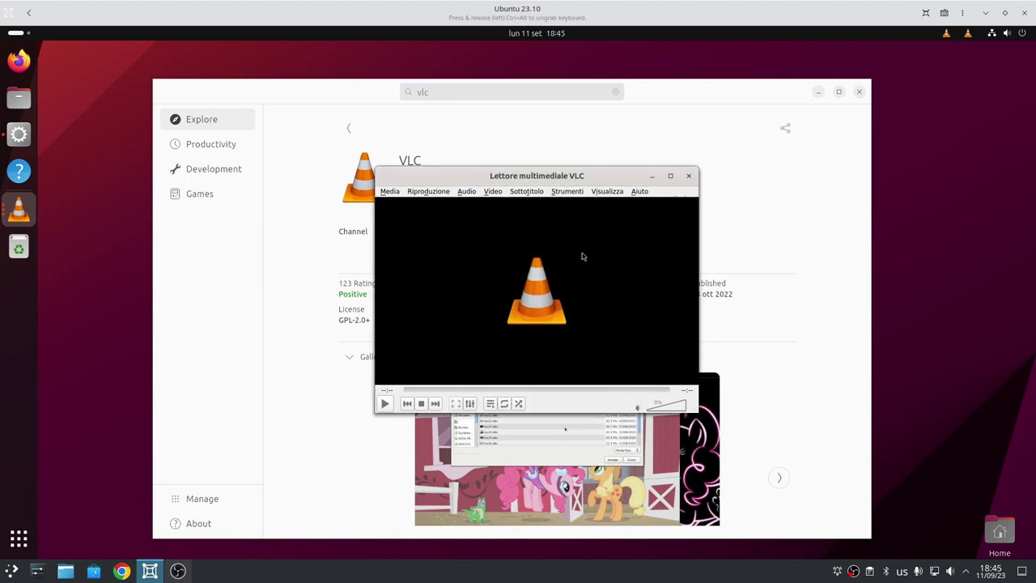
Step: View the VLC media player's version information and close all of its windows
click(640, 191)
click(647, 217)
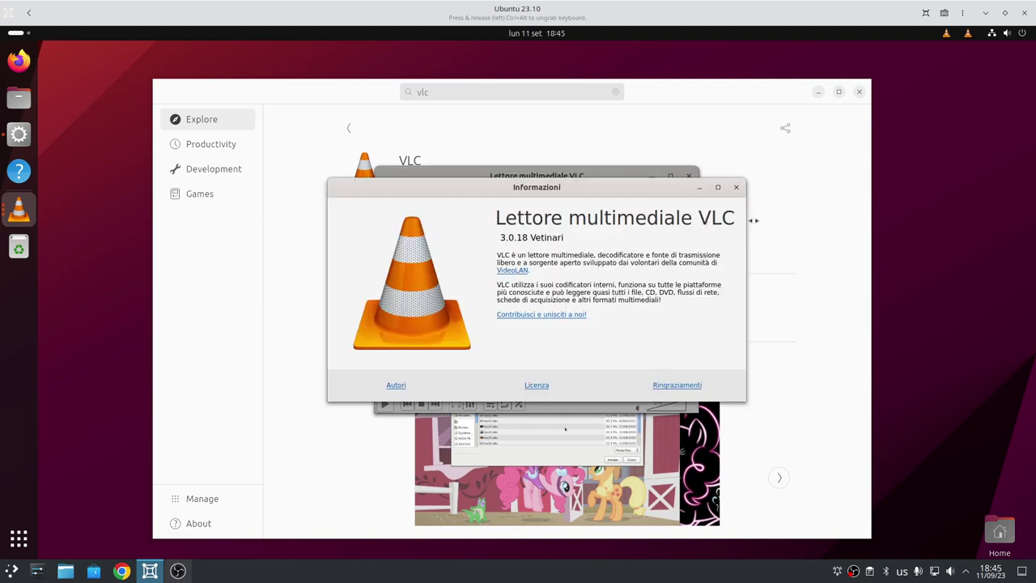
click(734, 189)
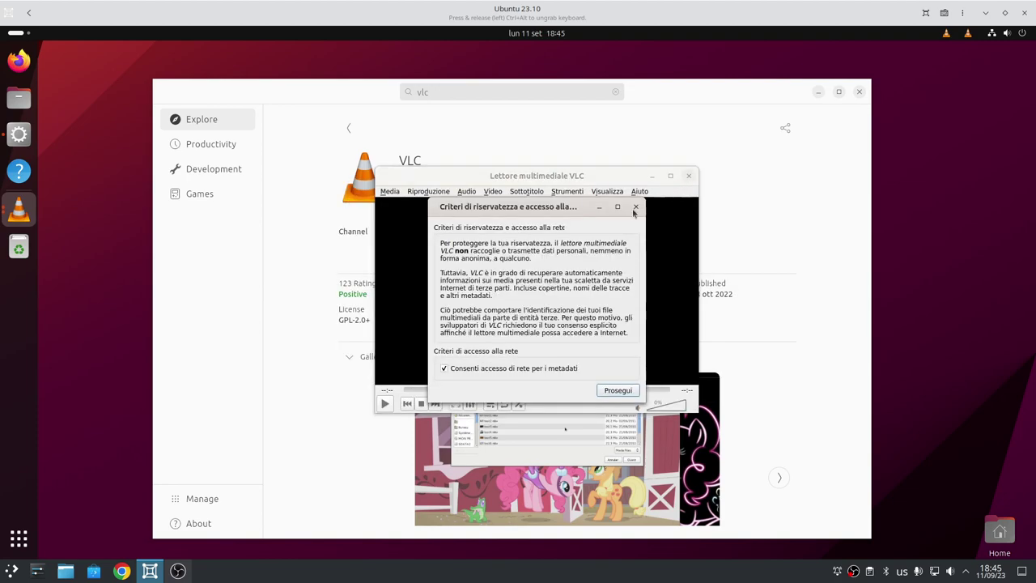
click(645, 204)
click(688, 176)
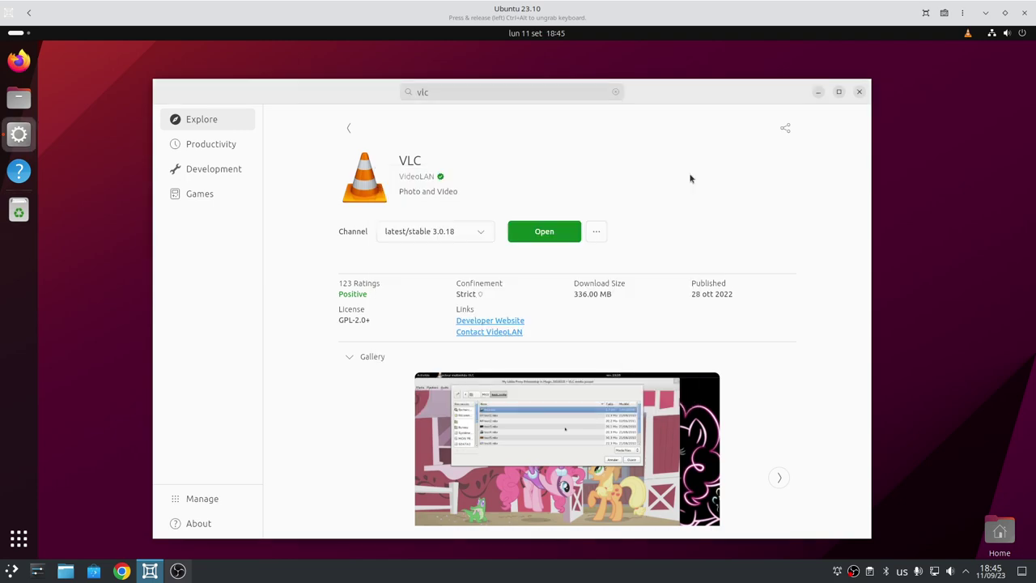
Step: Show VLC's details page from the list of installed apps
click(206, 499)
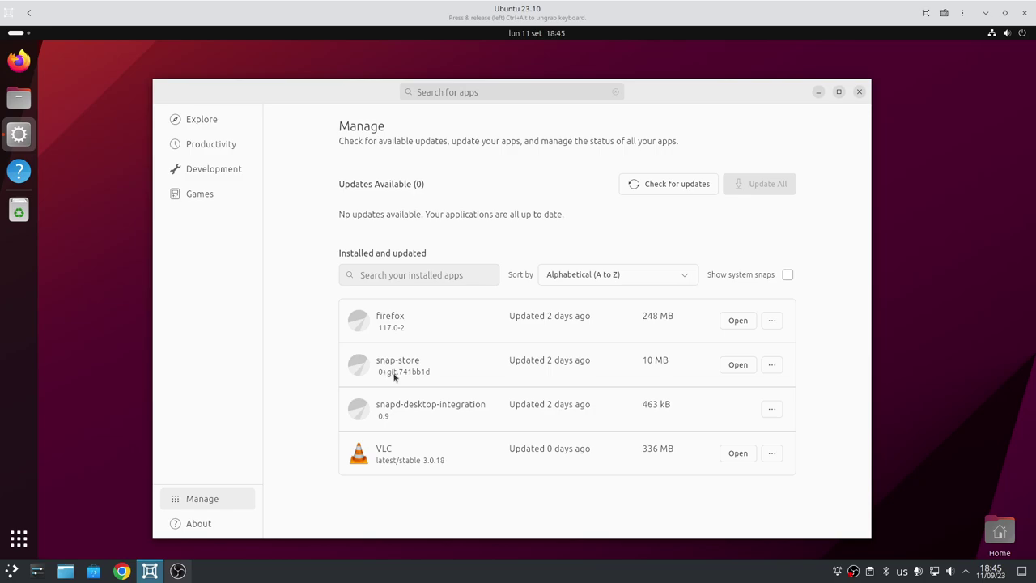
click(774, 456)
click(784, 478)
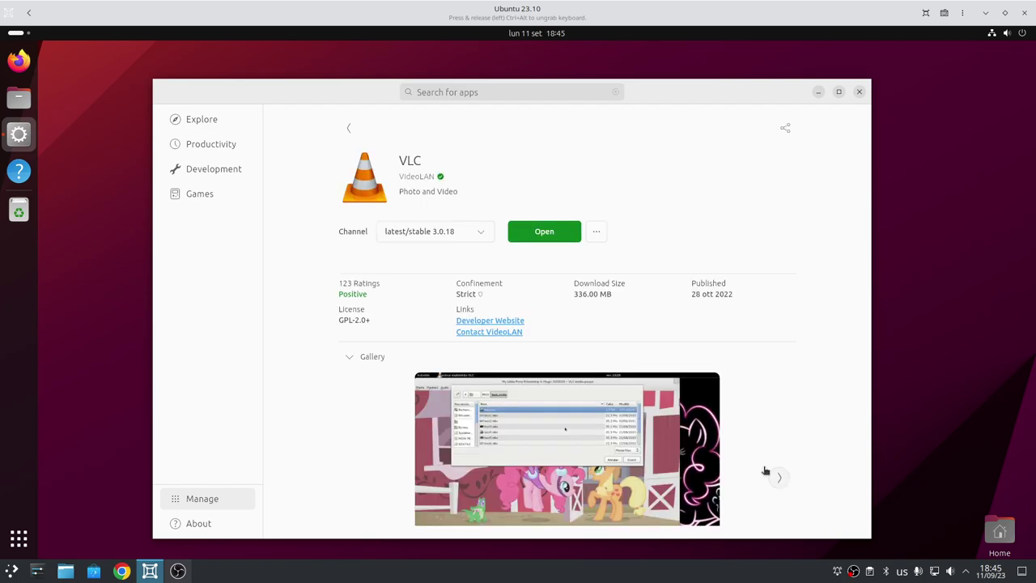
Step: Return from VLC's details page to the Manage page and check for app updates
click(349, 128)
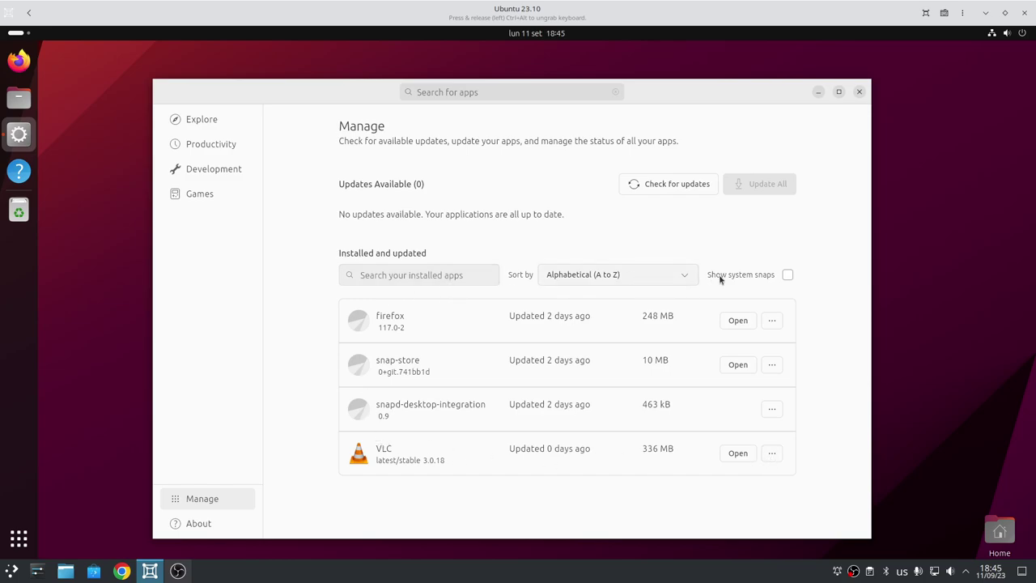
click(678, 184)
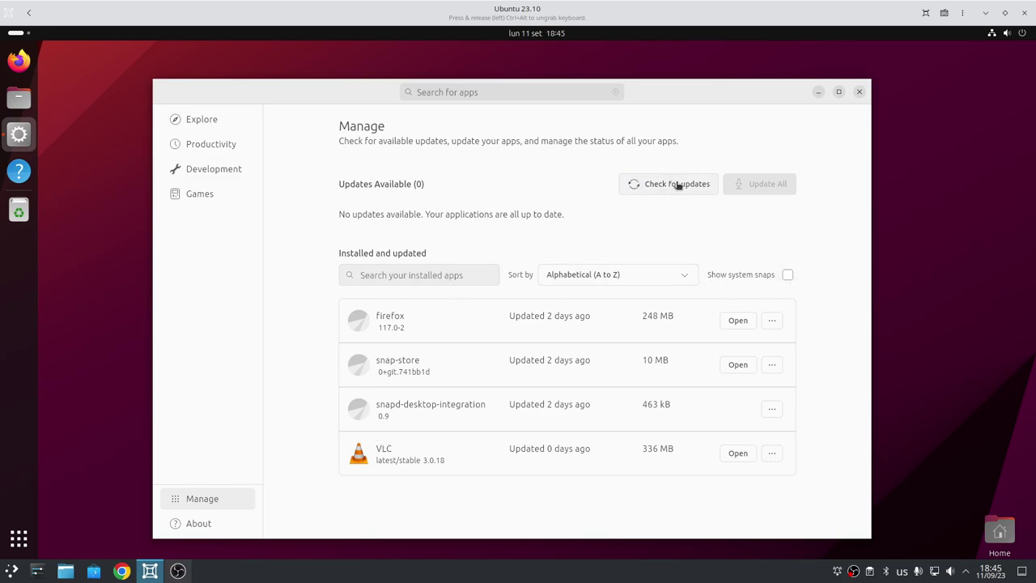
click(678, 185)
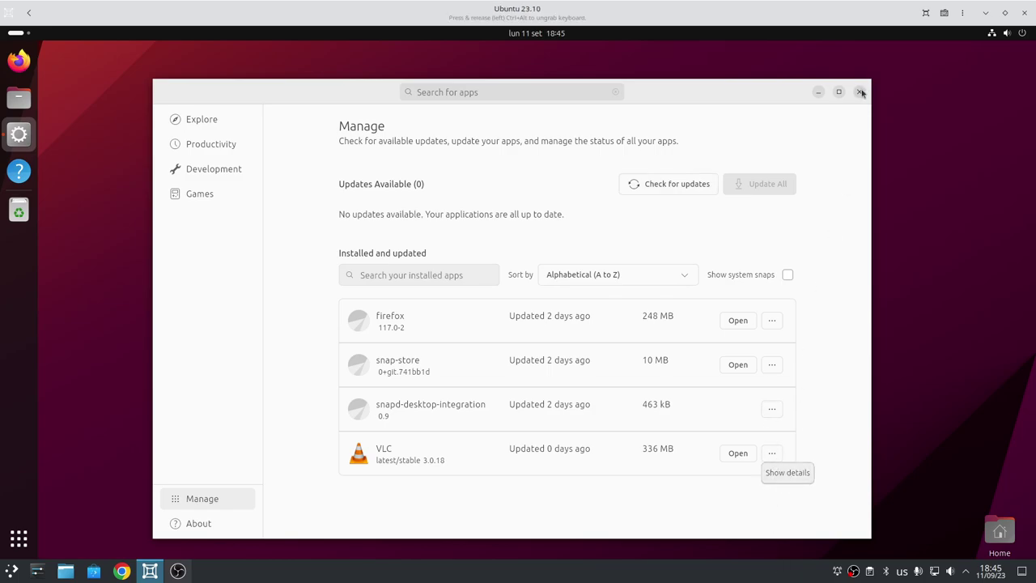
Step: Switch to the Explore page, revisit the list of installed apps, and return to Explore
click(241, 115)
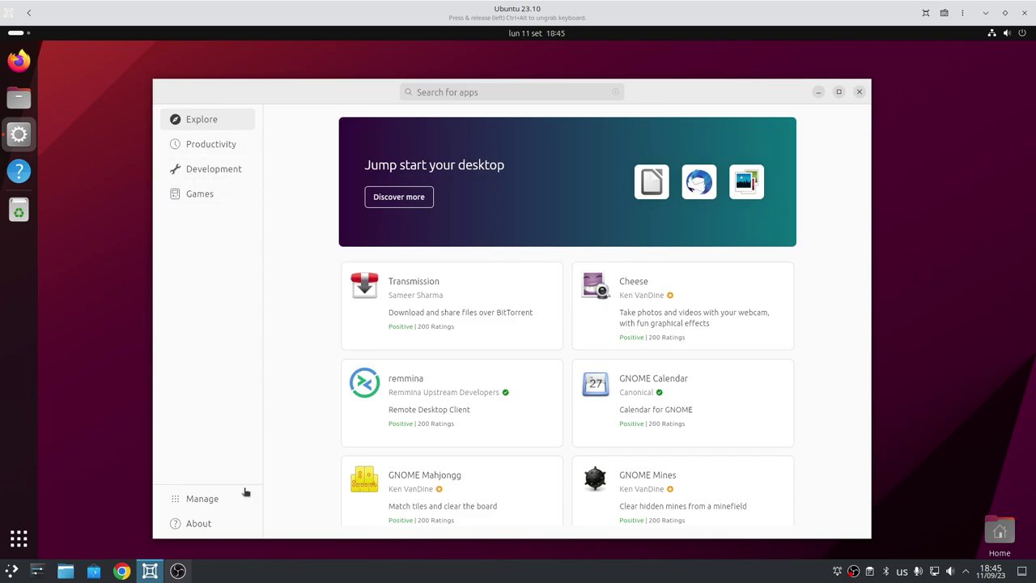
click(205, 499)
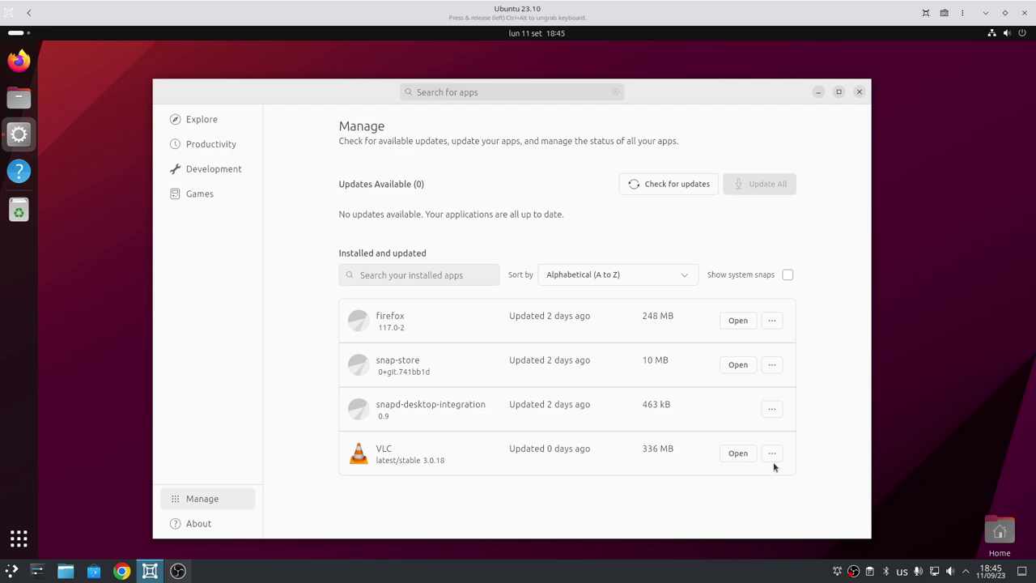
click(215, 125)
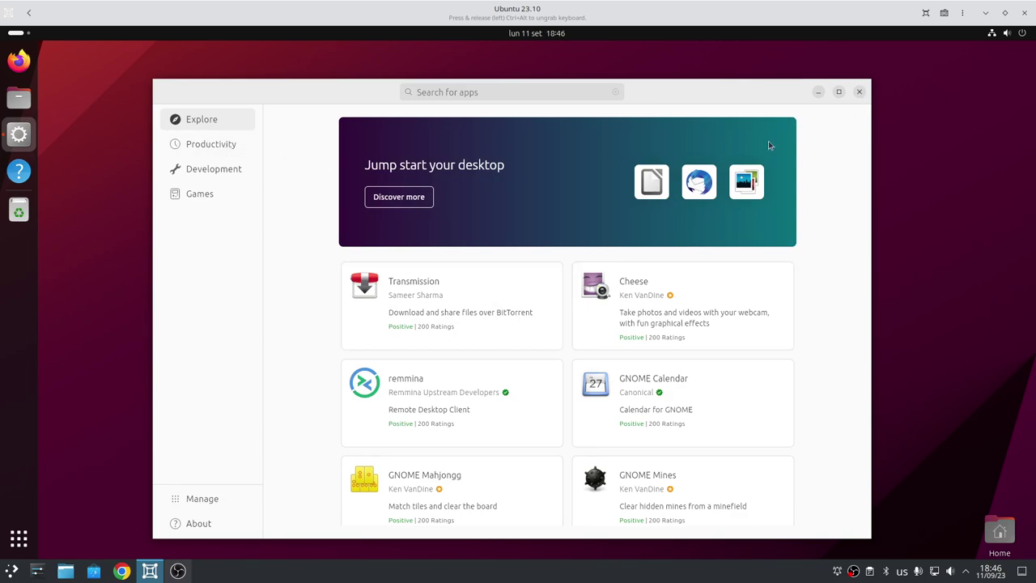
Step: Narrow the store window to test its layout, and maximize it
drag(874, 163, 655, 178)
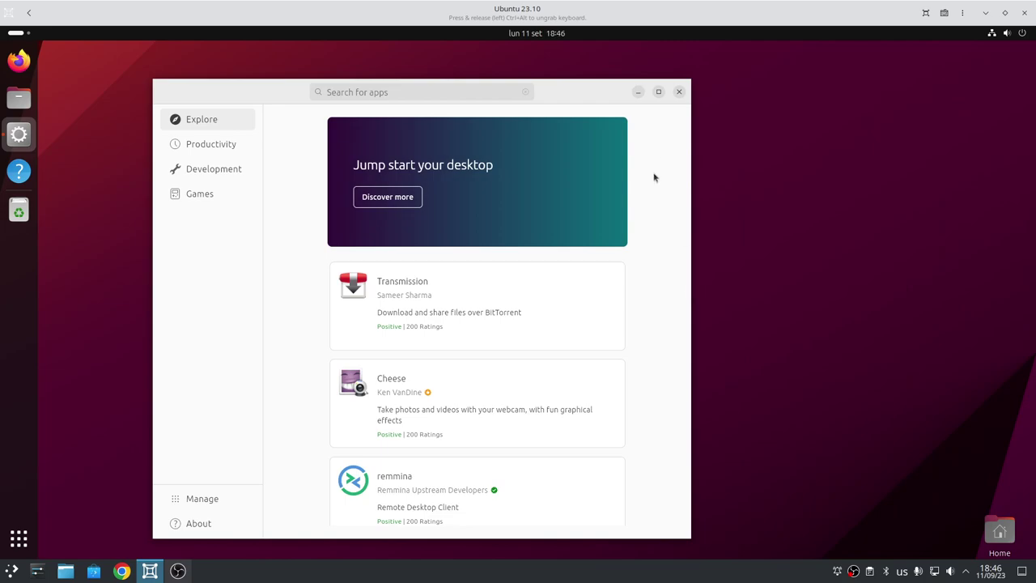
click(658, 91)
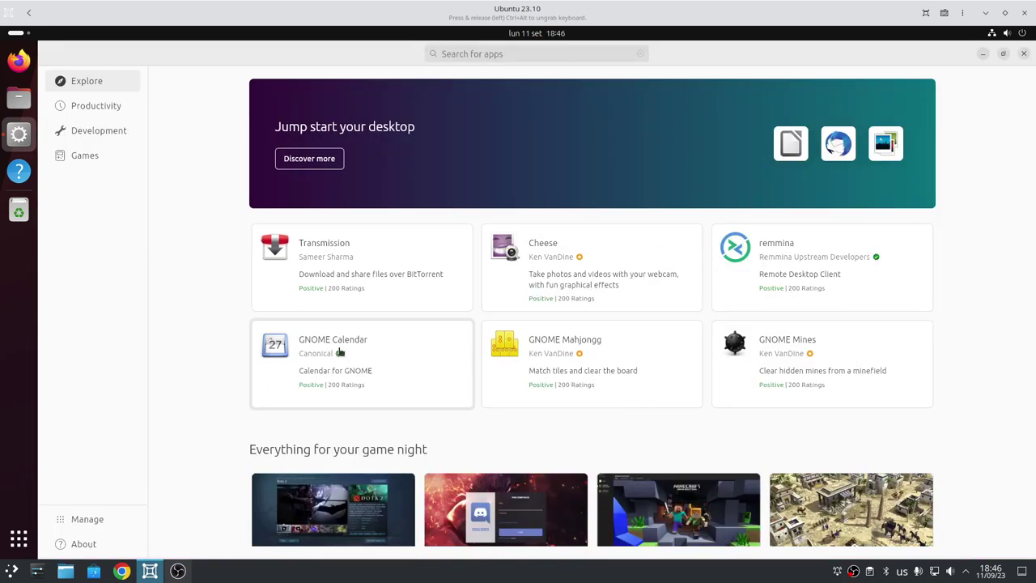
Step: Look through the Explore page's featured apps, game night section and list of categories
click(85, 106)
click(130, 80)
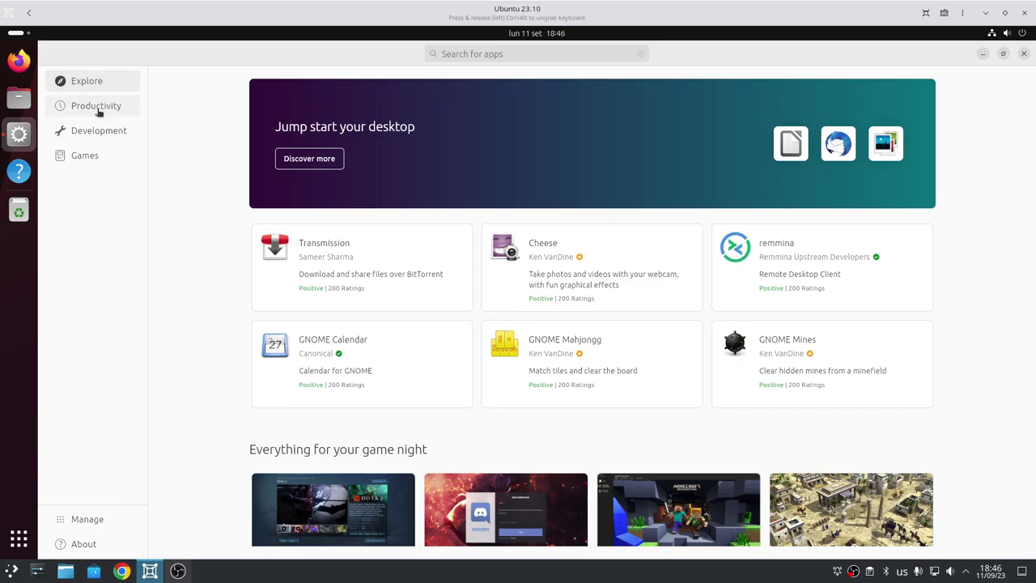
scroll(613, 333, down, 3)
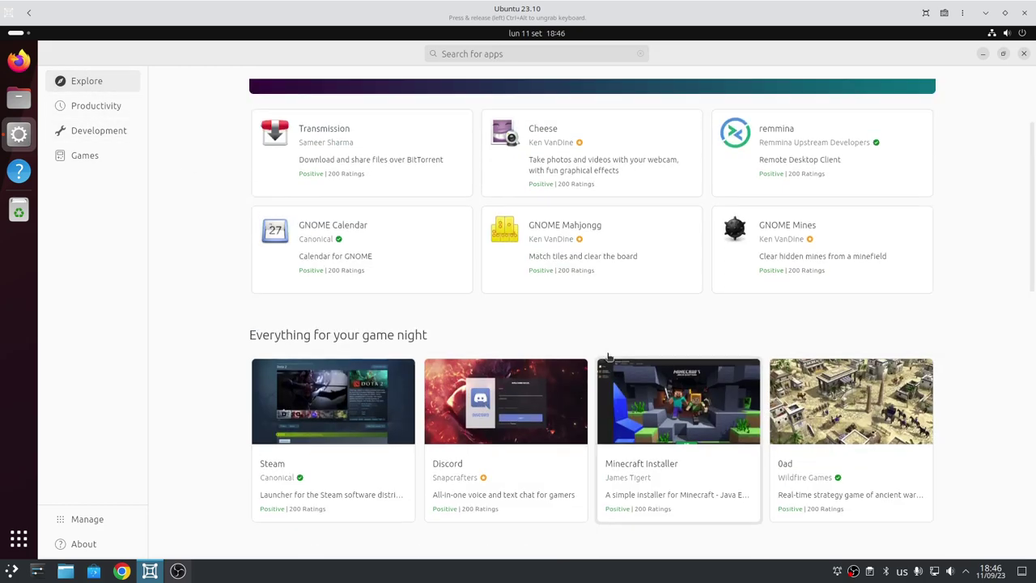
scroll(608, 356, up, 3)
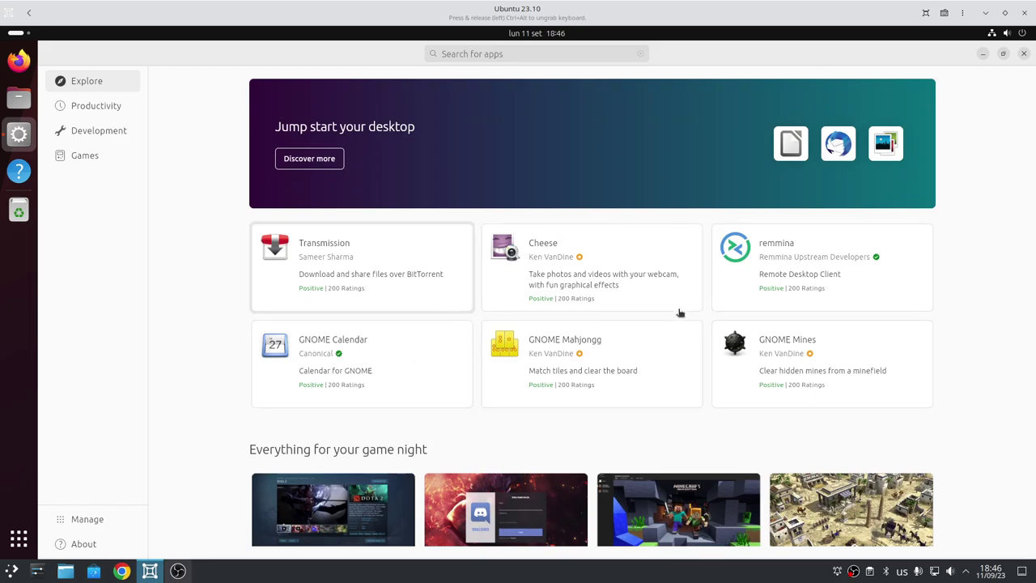
scroll(559, 268, down, 9)
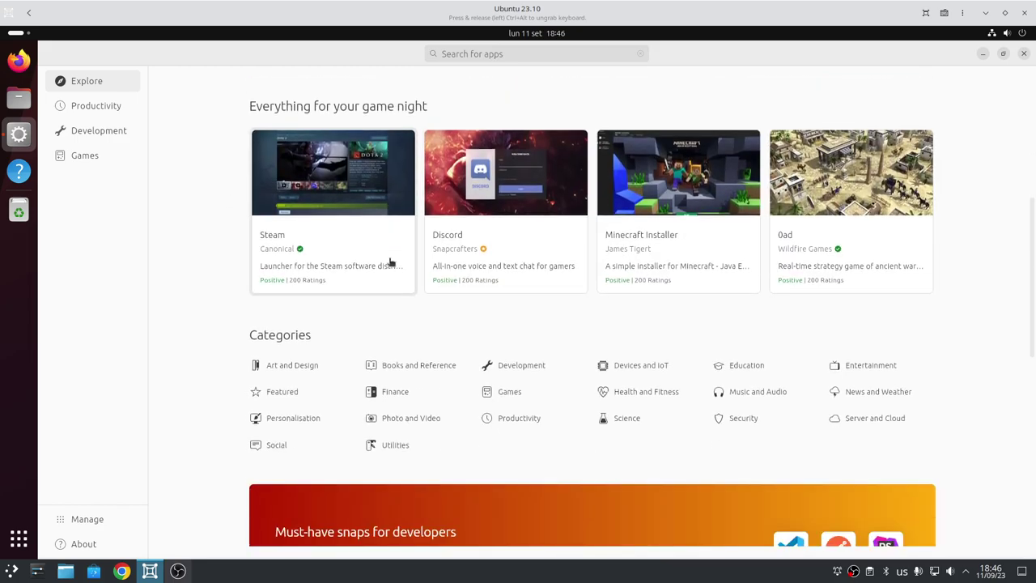
scroll(518, 316, down, 2)
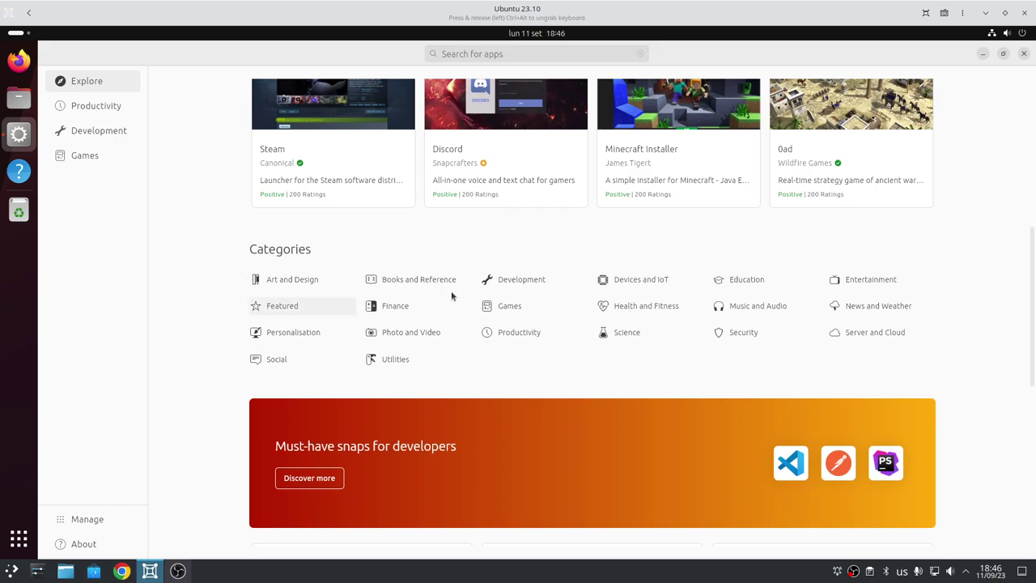
Step: Show the Development category from the Explore page's Categories list and look through its apps
click(523, 283)
scroll(692, 362, down, 3)
scroll(692, 362, down, 6)
scroll(606, 326, up, 9)
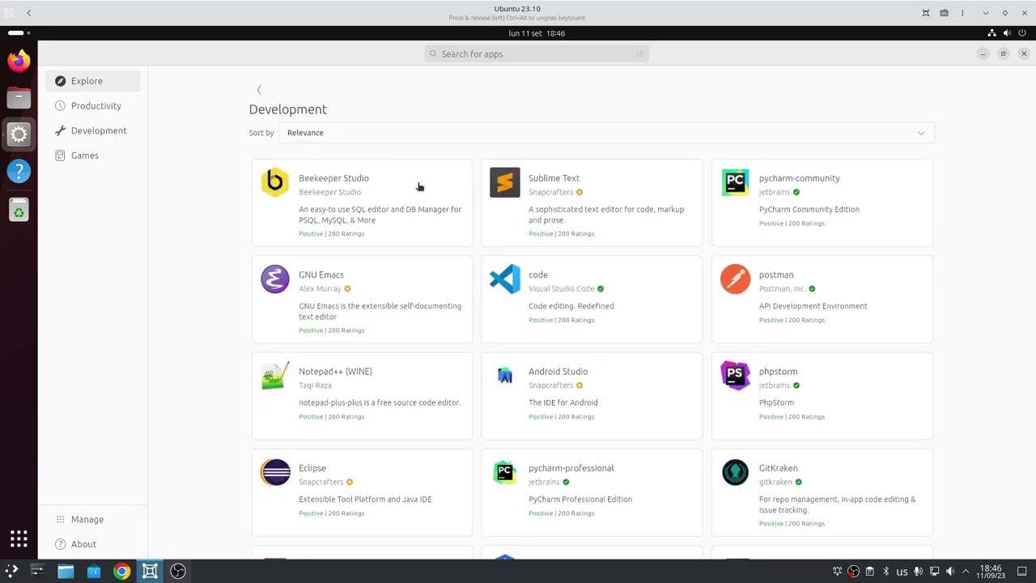
Step: Review the sort options for the Development apps and sort them by Size (Smallest to largest)
click(297, 137)
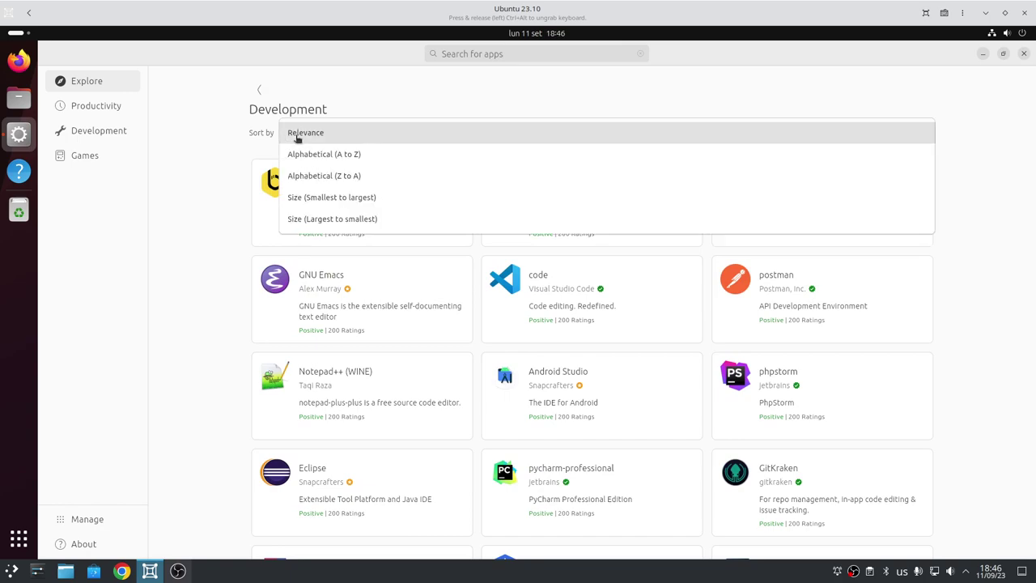
click(304, 133)
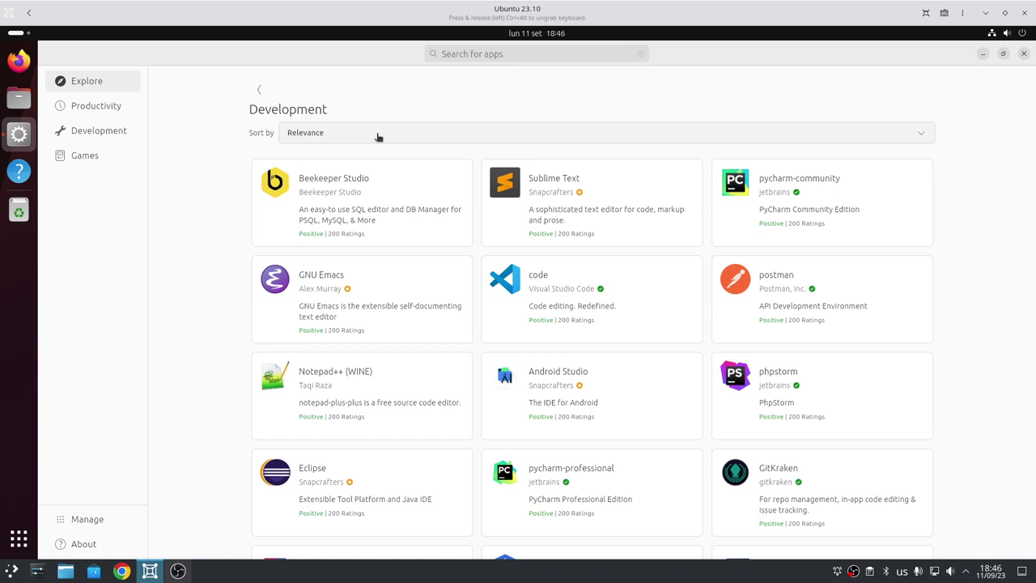
click(377, 136)
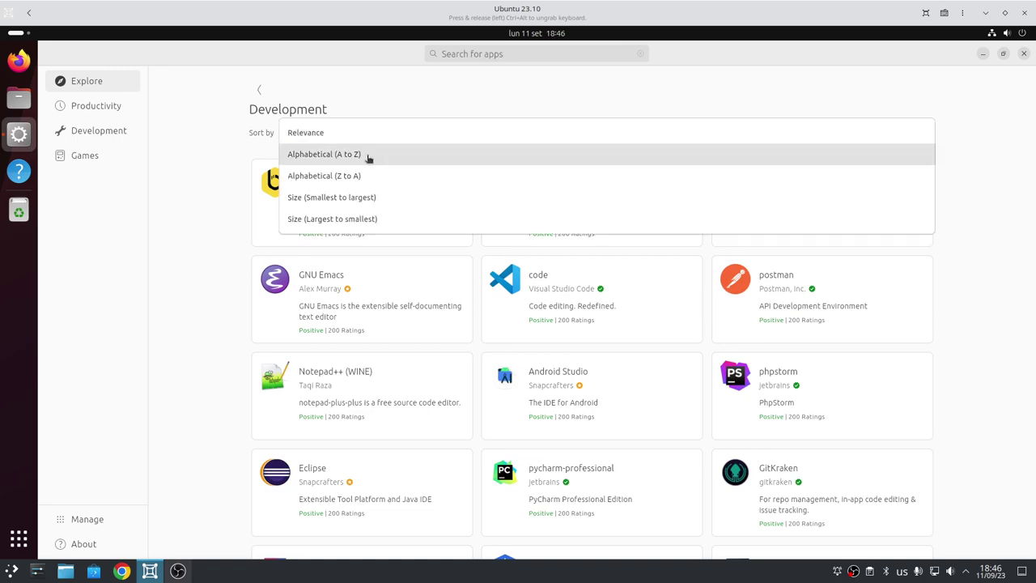
click(372, 199)
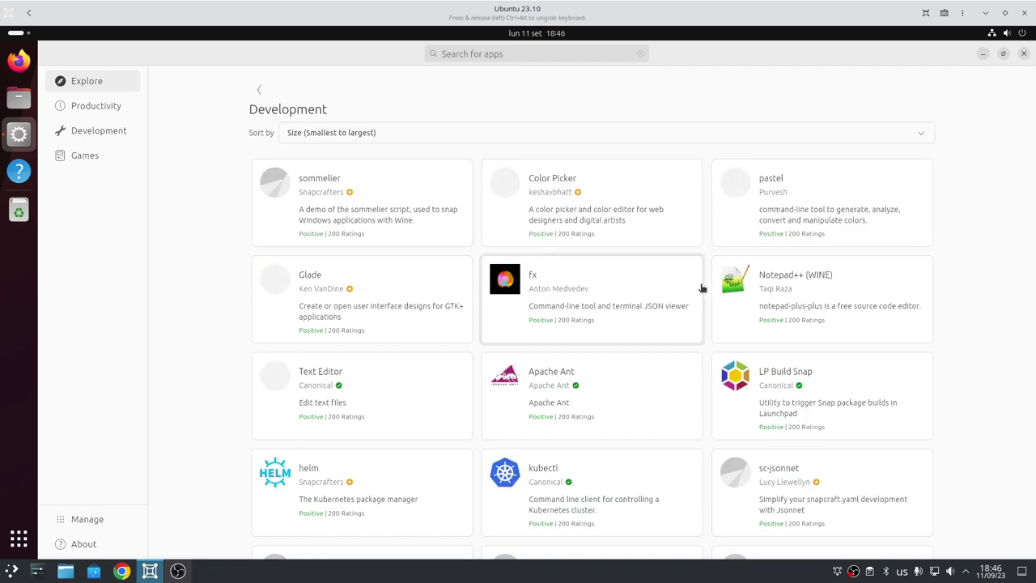
Step: Sort the Development apps by Alphabetical (A to Z) and set the order back to Relevance
click(381, 138)
click(370, 154)
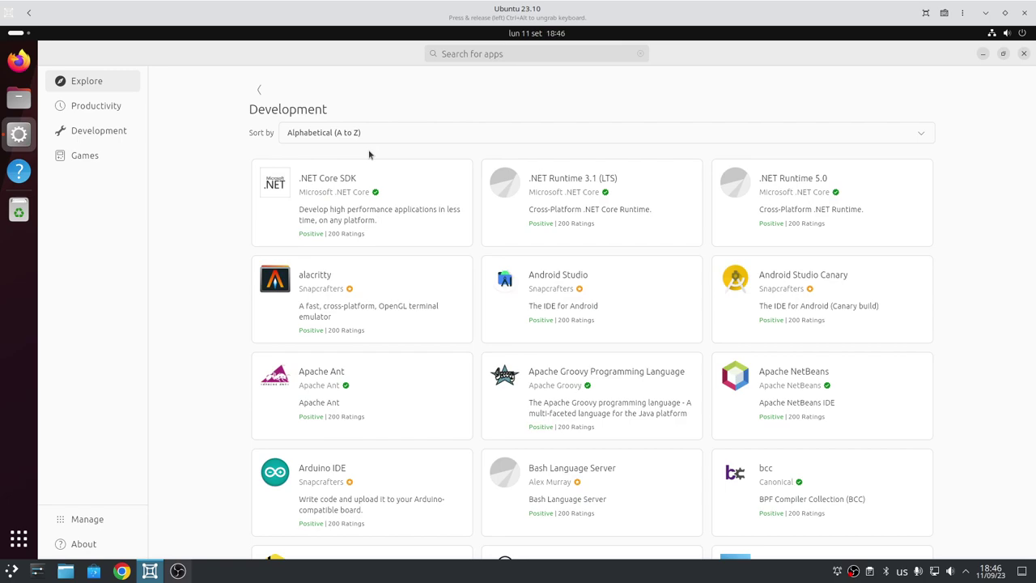
click(377, 138)
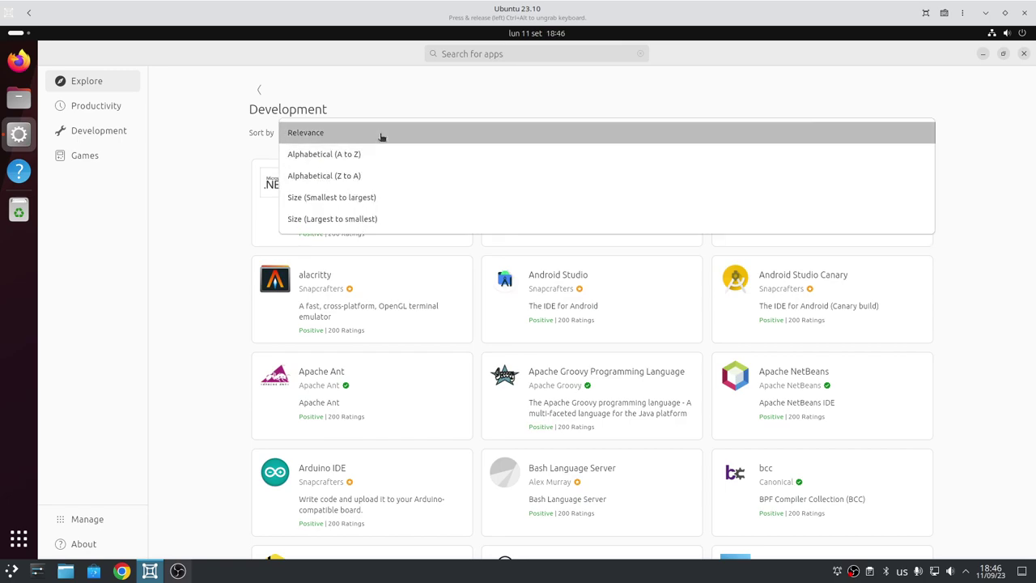
click(384, 136)
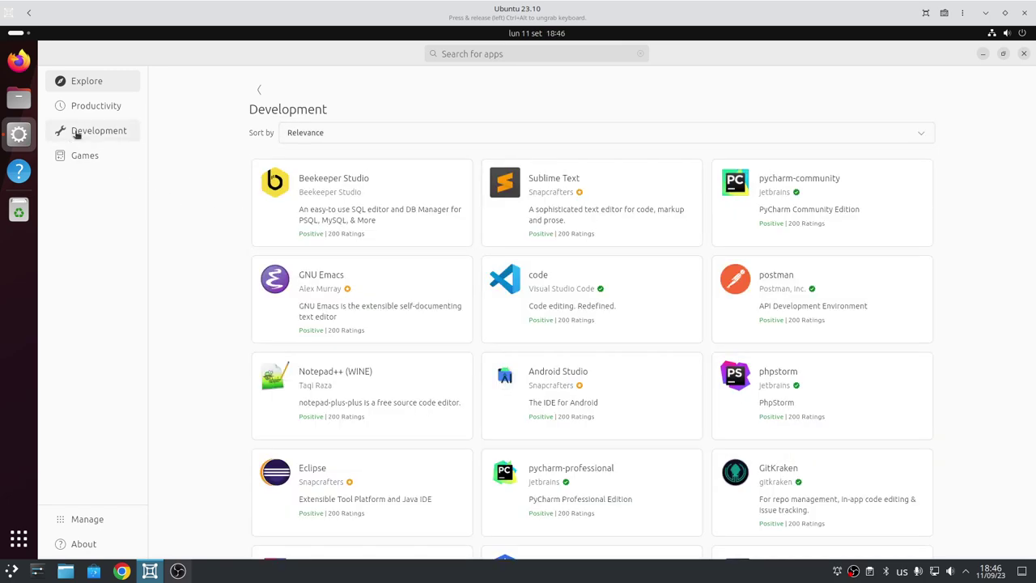
Step: Leave the Development category and look through the apps on the Productivity page
click(258, 89)
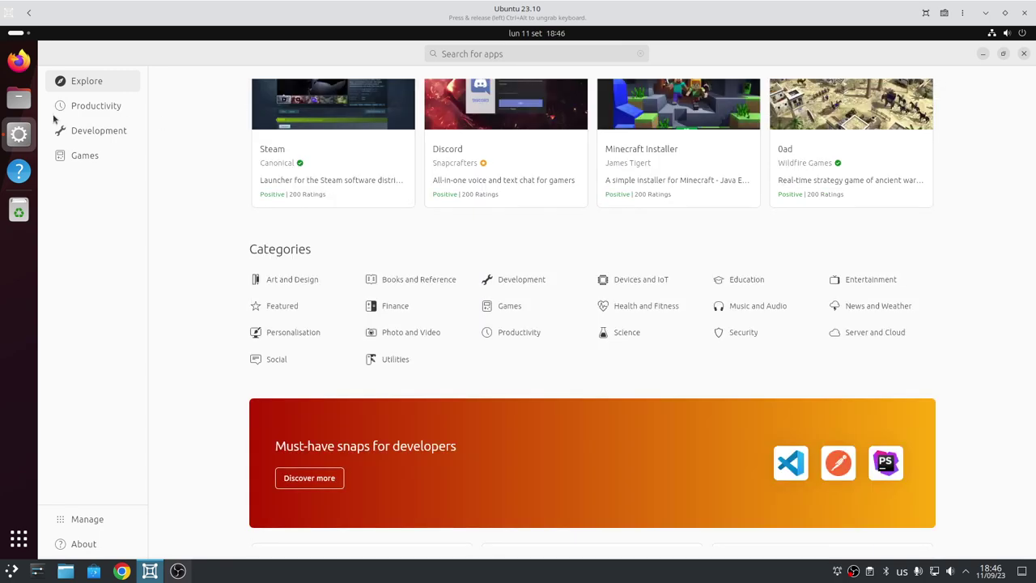
click(93, 108)
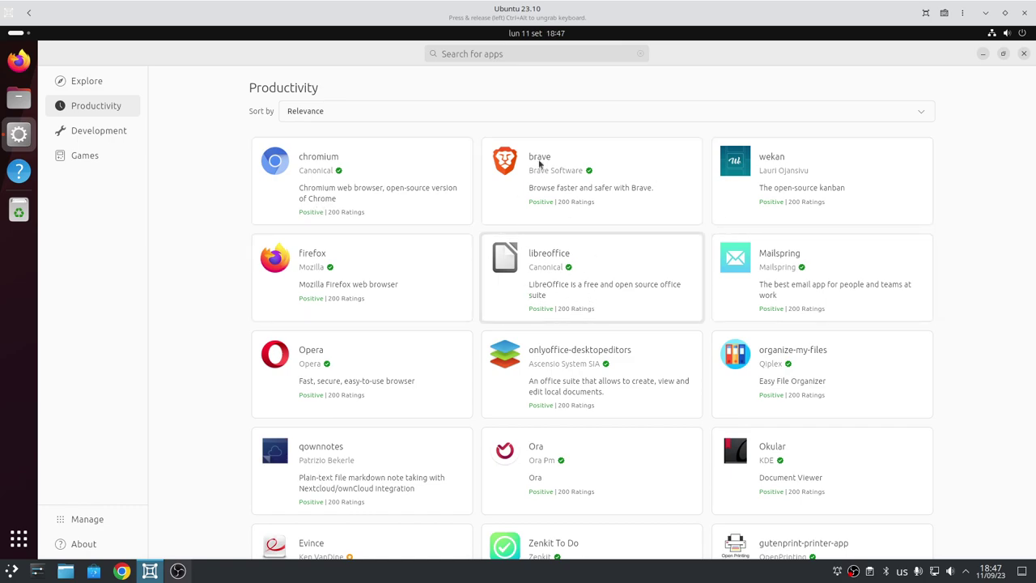
scroll(665, 375, down, 1)
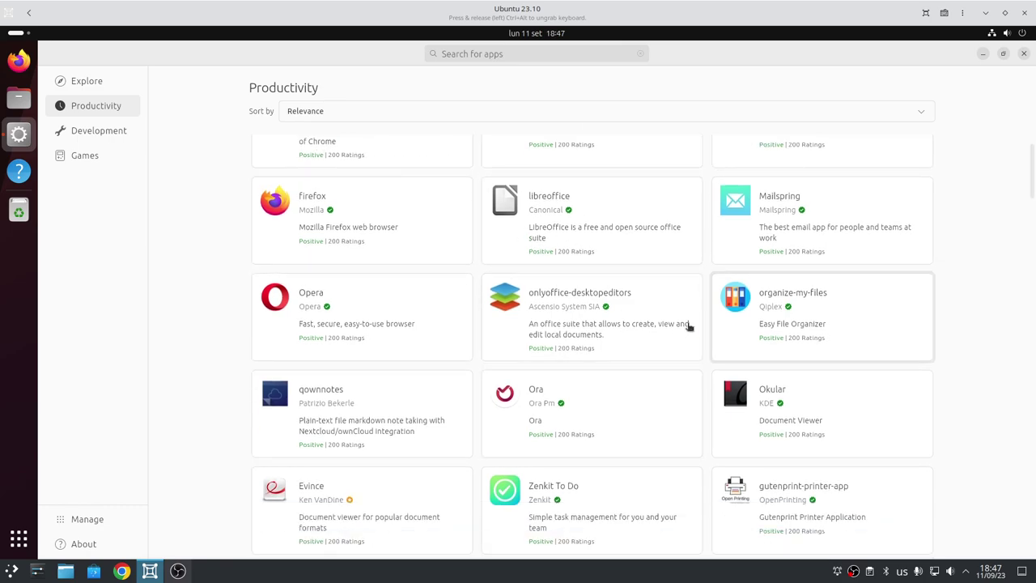
scroll(594, 386, down, 5)
scroll(601, 382, down, 10)
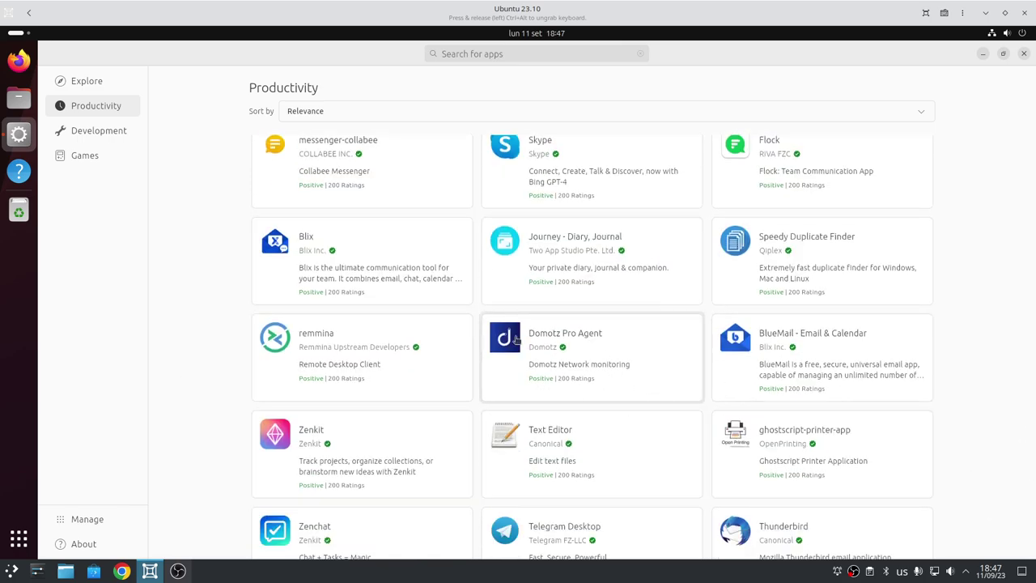
scroll(558, 380, up, 8)
scroll(555, 395, up, 7)
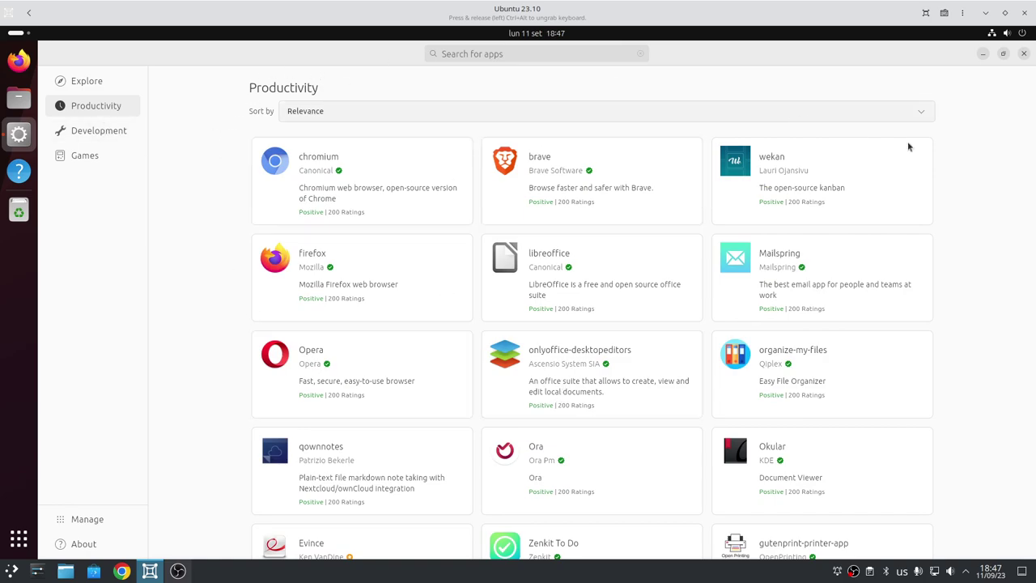
Step: Switch to the Development page and look through its listed apps
click(118, 141)
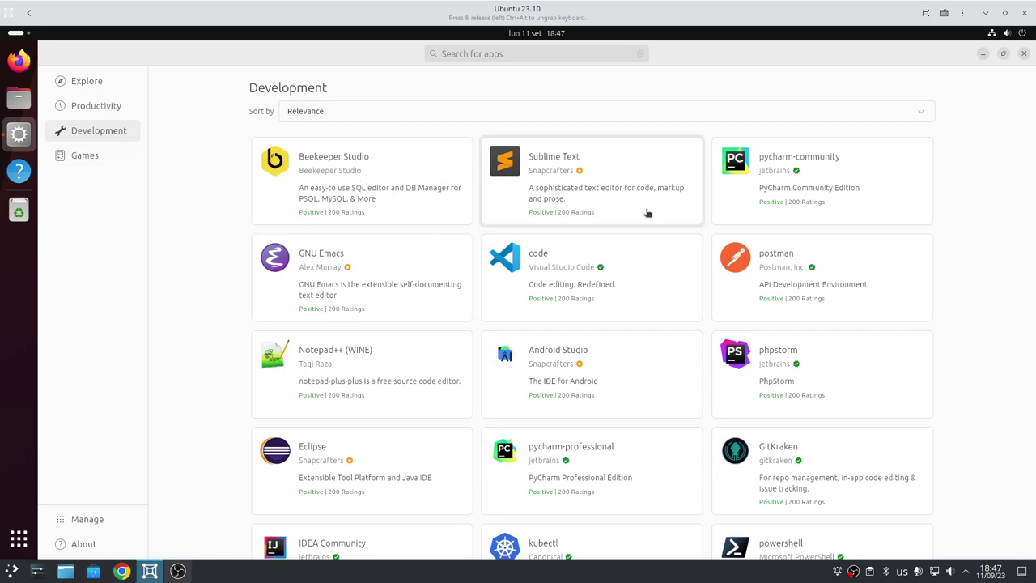
scroll(716, 231, down, 1)
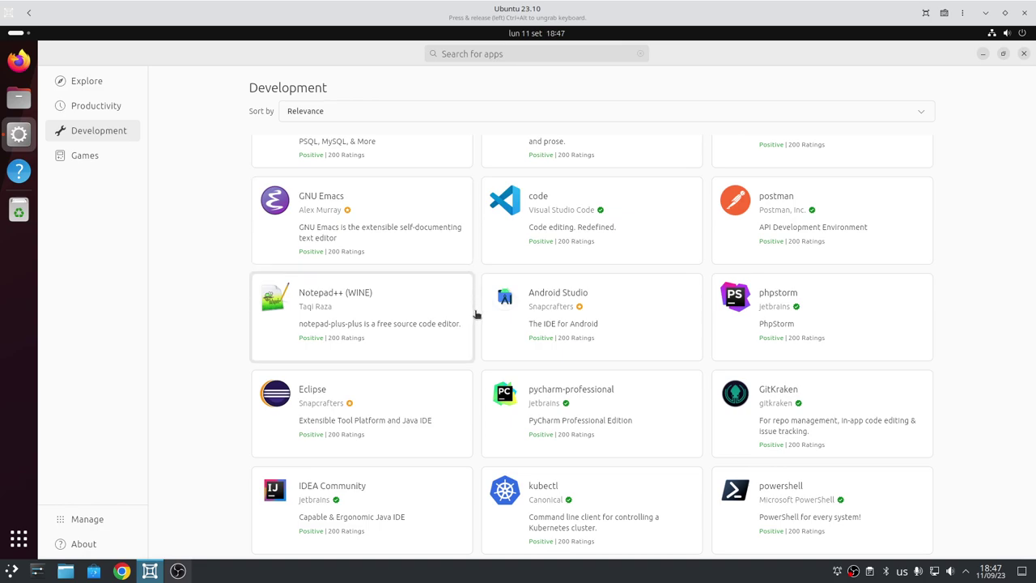
scroll(476, 314, down, 2)
scroll(478, 312, up, 3)
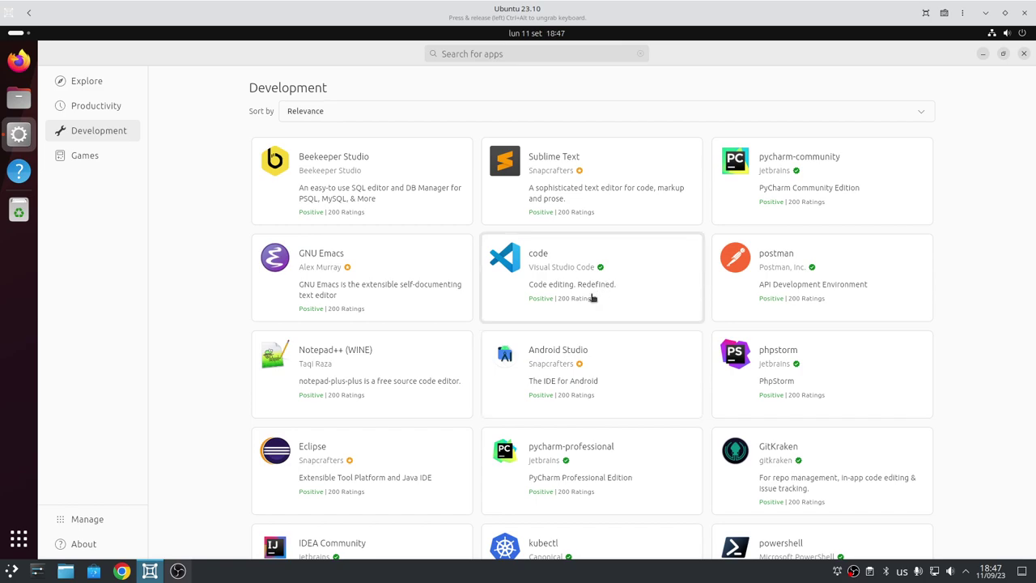
scroll(510, 352, down, 3)
scroll(518, 357, up, 3)
Step: View the details page of Visual Studio Code, and return to browse more Development apps
click(527, 313)
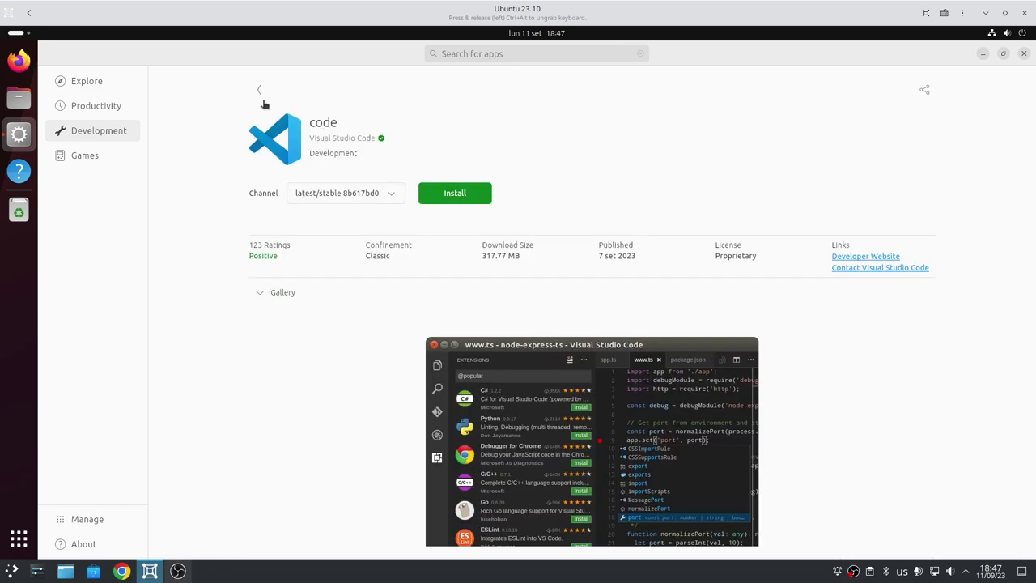
click(259, 90)
scroll(433, 430, down, 2)
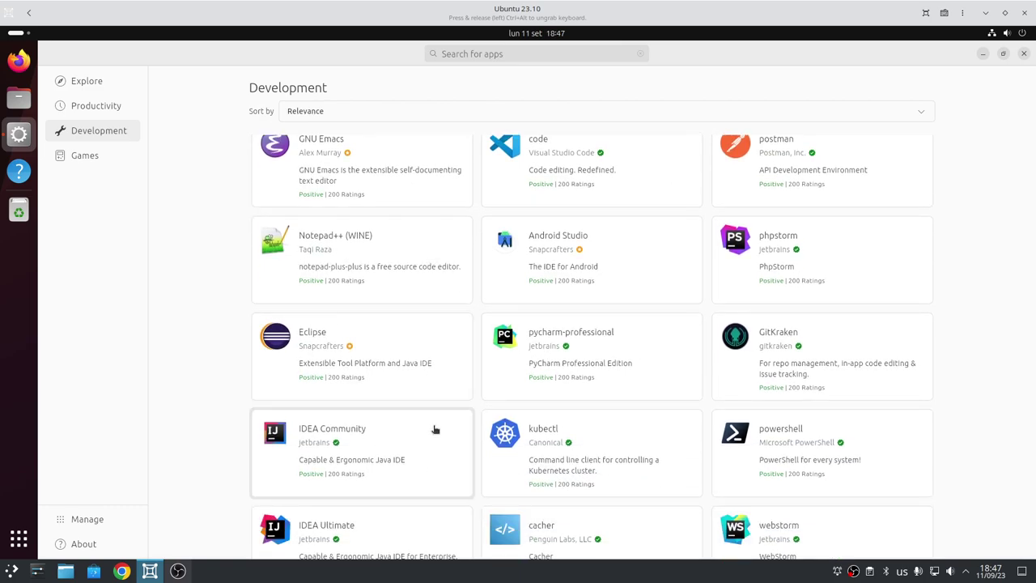
scroll(435, 430, down, 2)
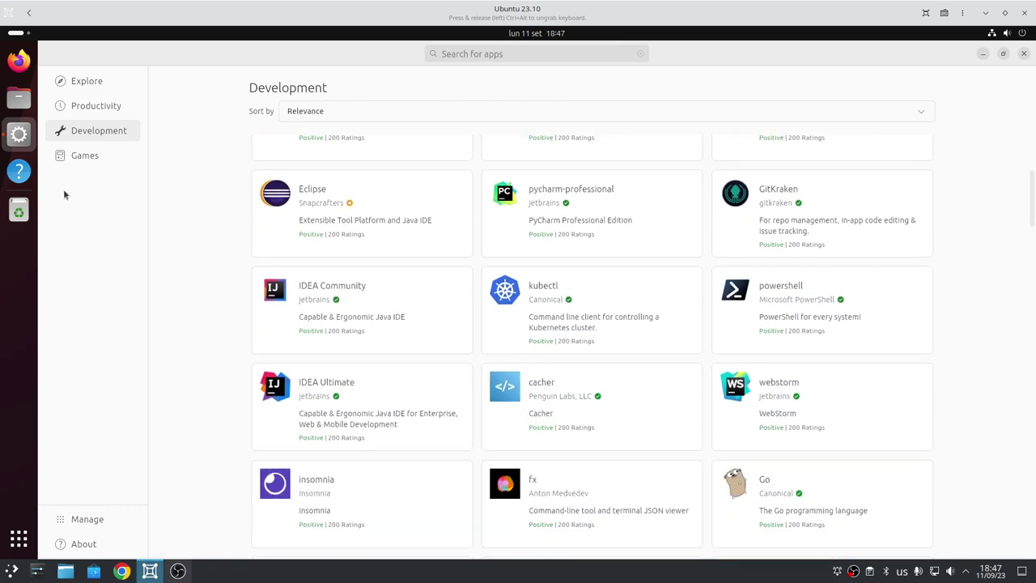
scroll(629, 303, up, 5)
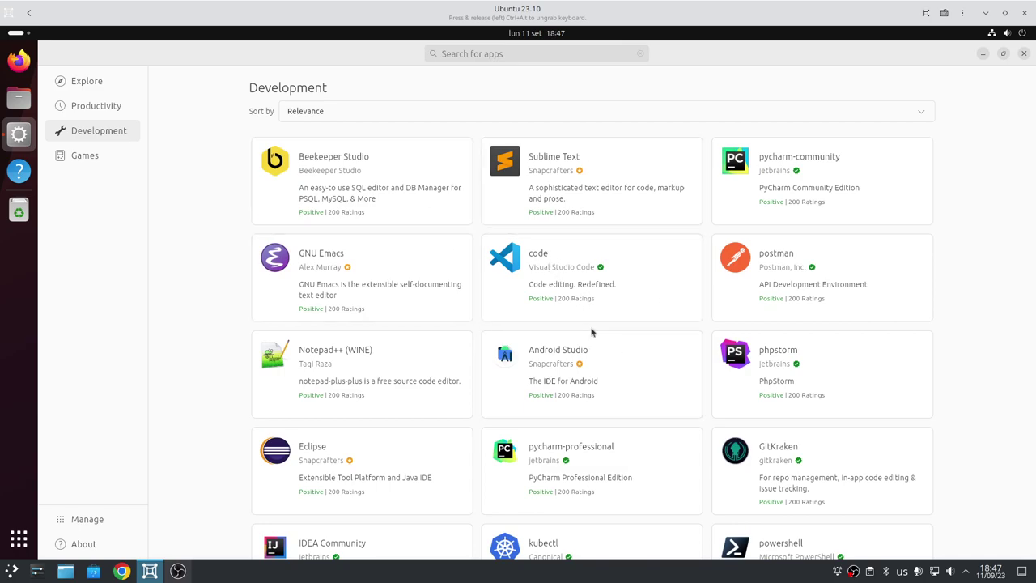
Step: Open the Games category and look through its listed apps
click(86, 160)
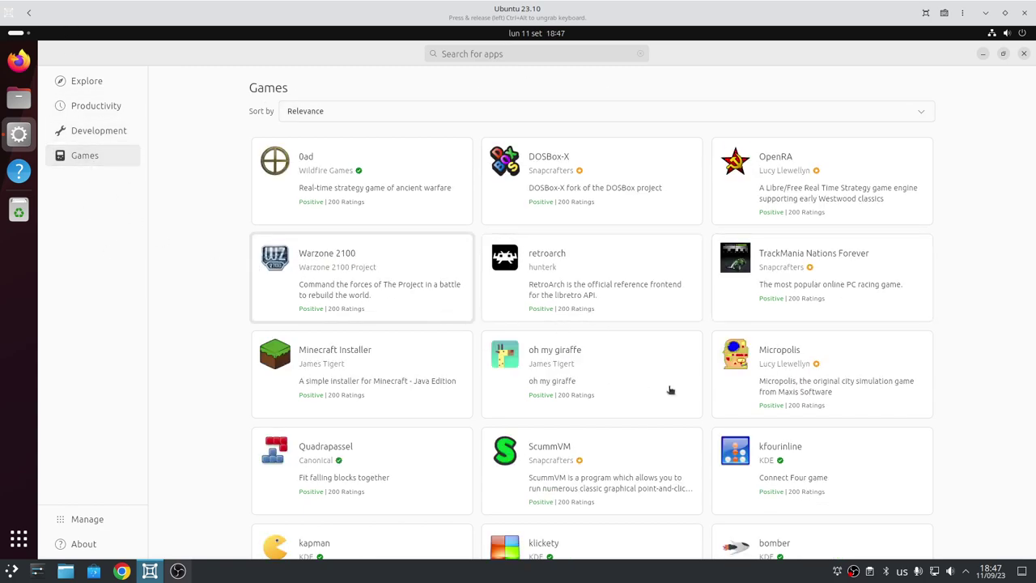
click(435, 118)
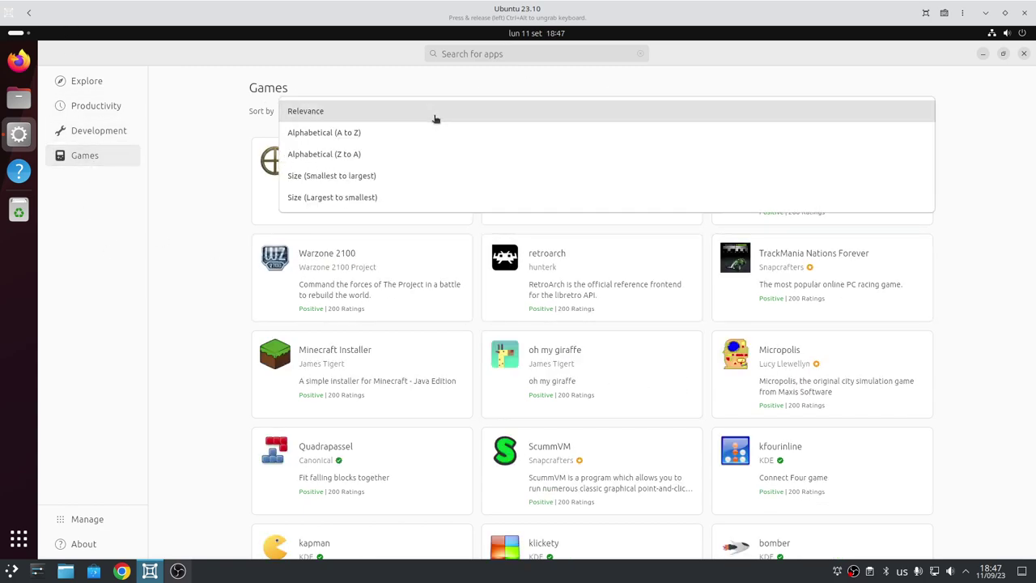
click(435, 119)
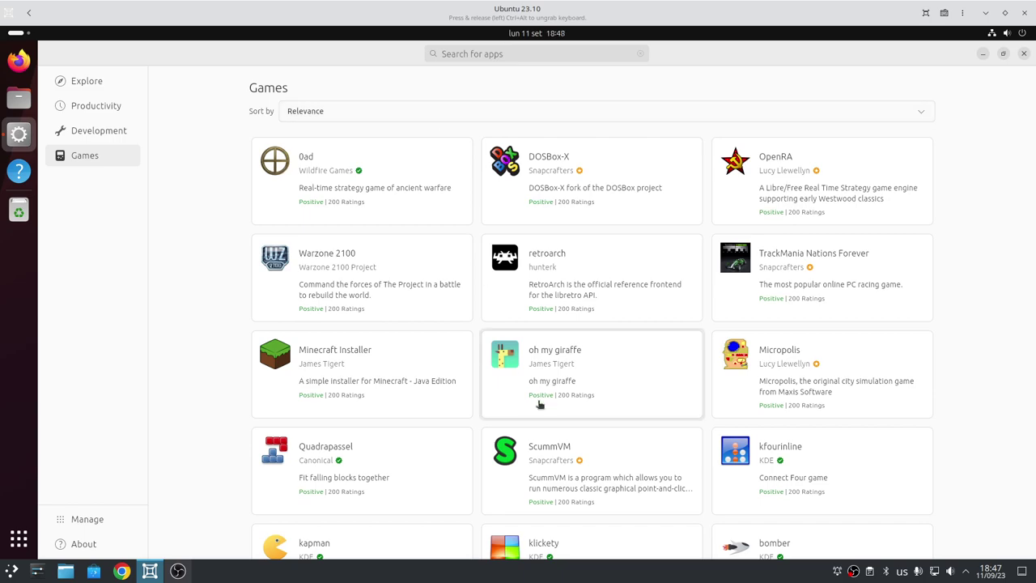
scroll(539, 401, down, 5)
scroll(510, 362, up, 3)
scroll(477, 235, up, 2)
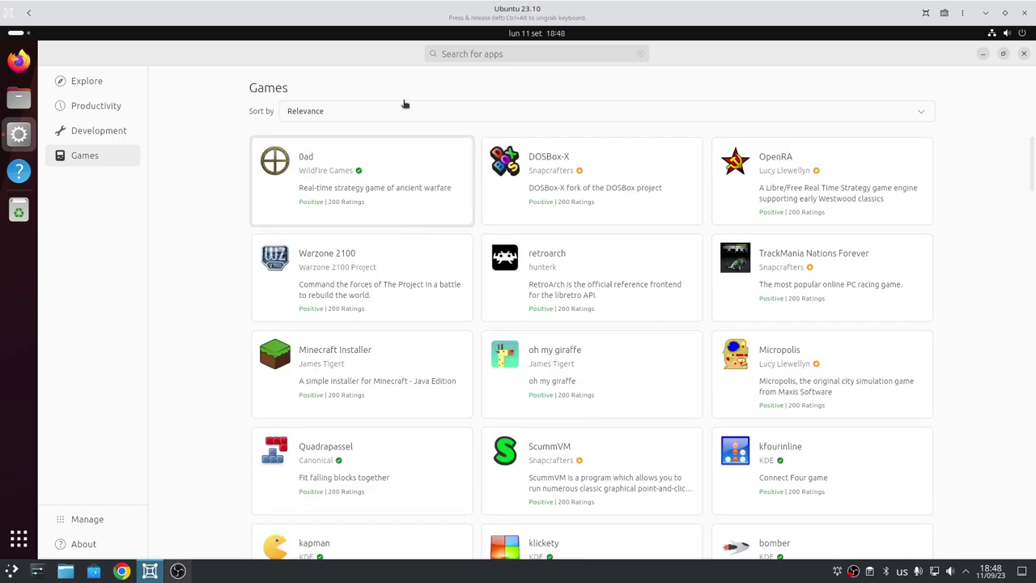
Step: Review the available sort orders for the Games apps, keeping Relevance selected
click(352, 116)
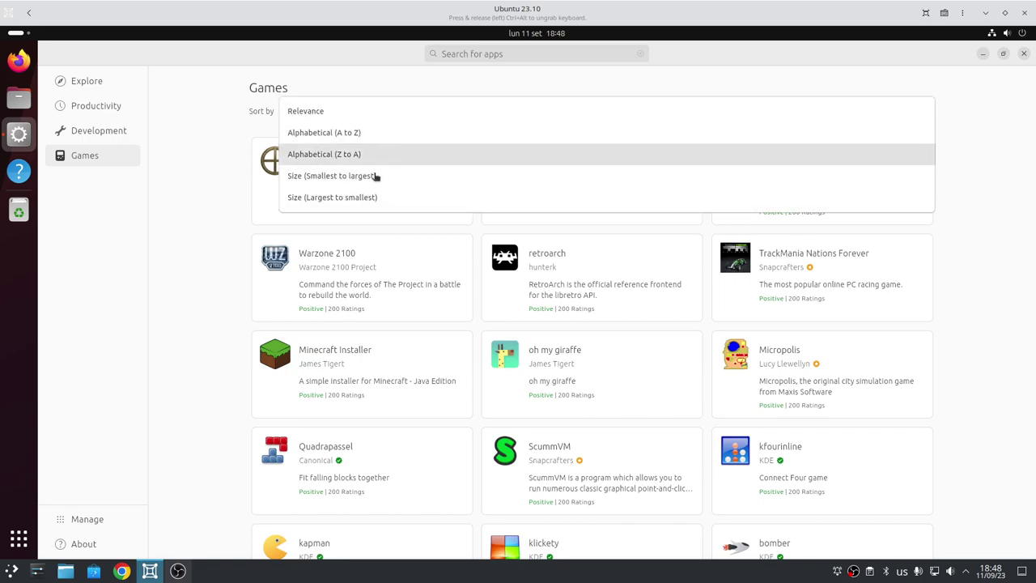
click(215, 324)
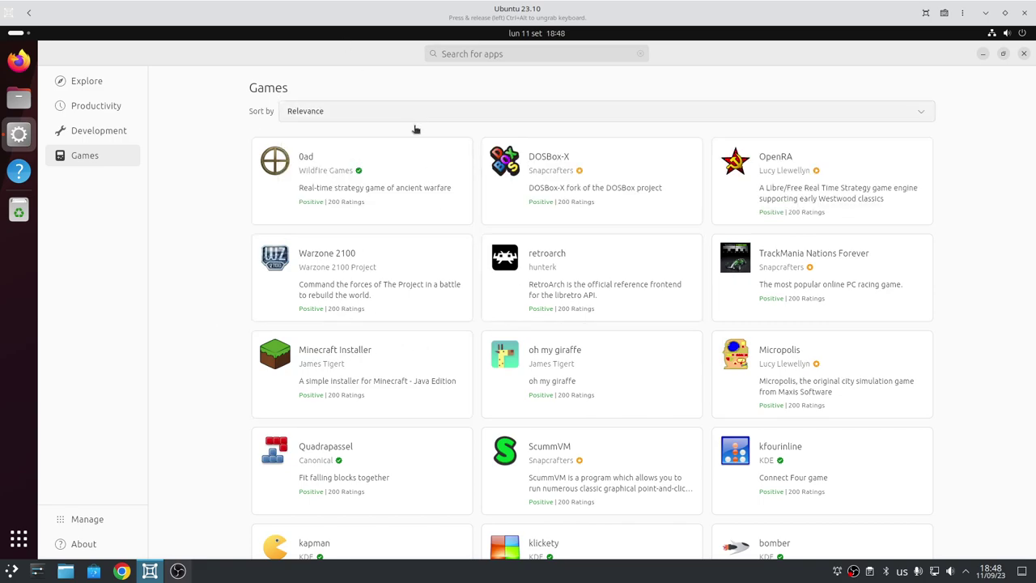
click(324, 120)
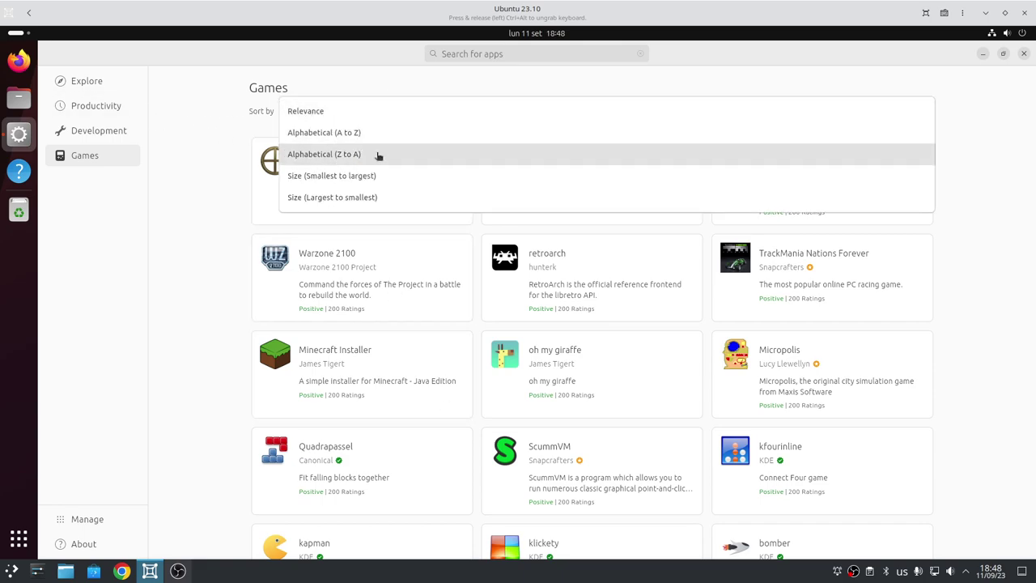
click(189, 319)
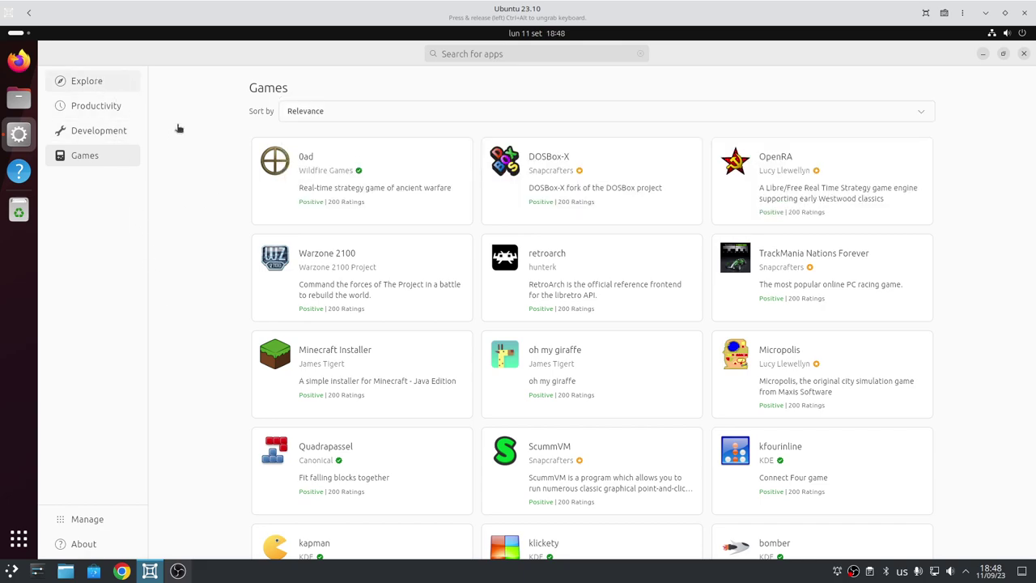
Step: Restore the App Center window to its smaller size and open VLC's details page by searching for vlc
click(1003, 54)
click(202, 120)
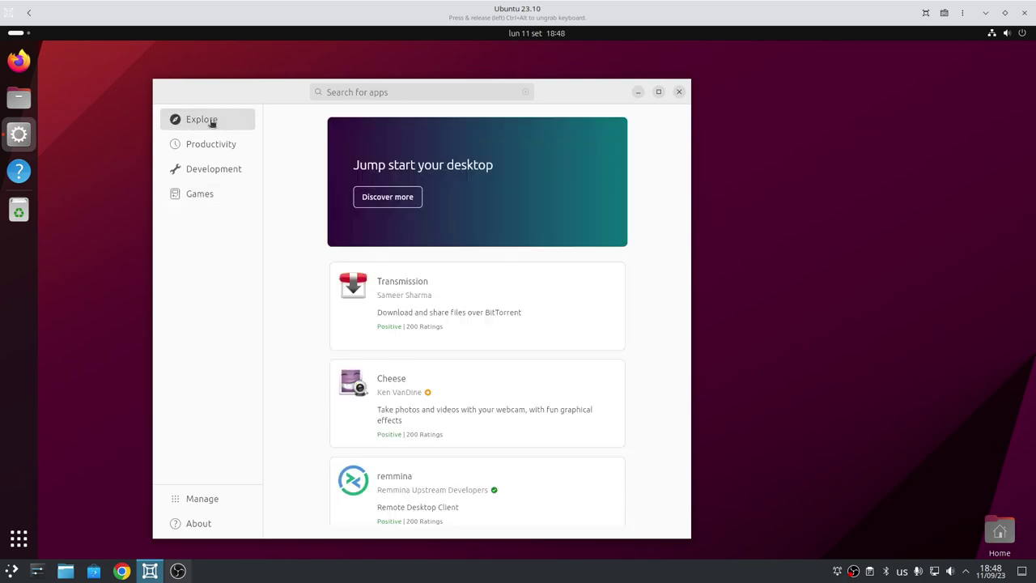
click(395, 89)
text(vlc)
key(Return)
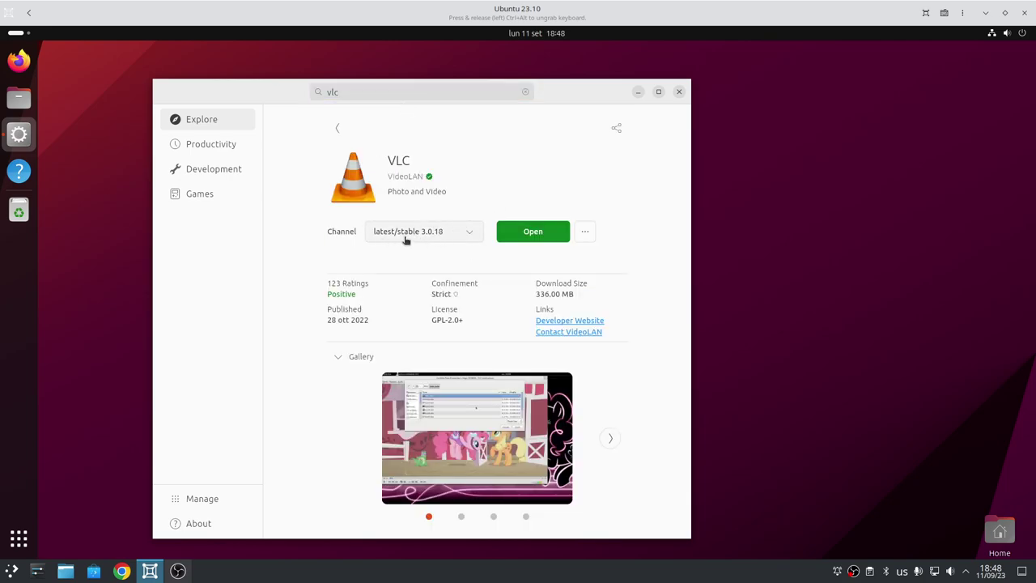
Step: Switch VLC to the latest/edge 4.0.0-dev channel
click(430, 233)
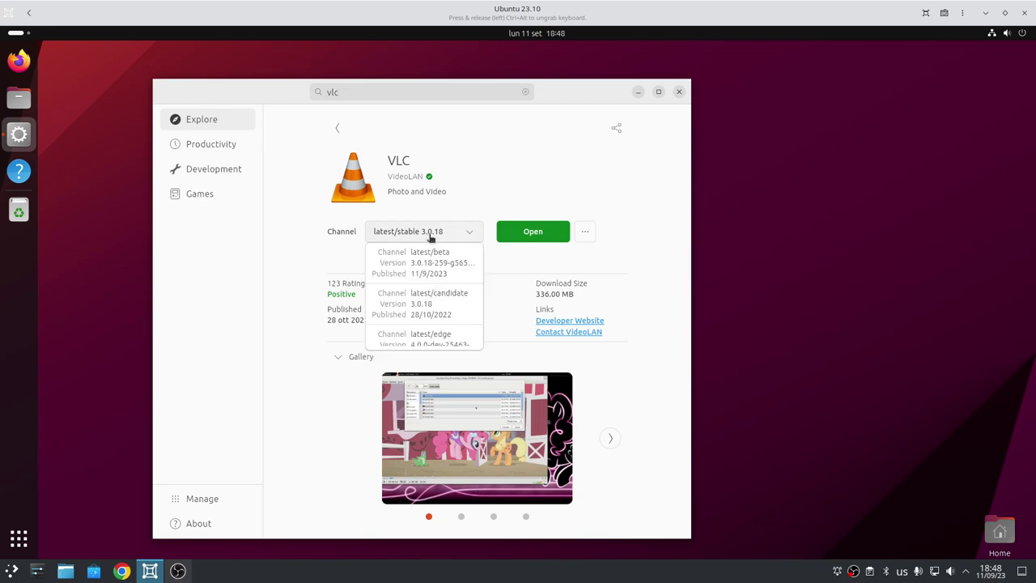
scroll(441, 291, down, 2)
click(444, 293)
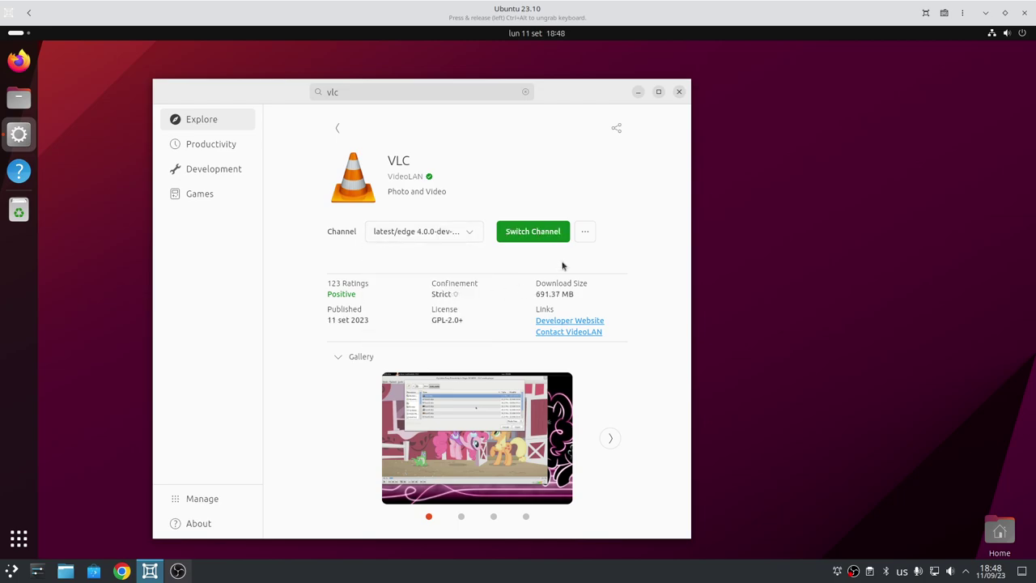
click(543, 236)
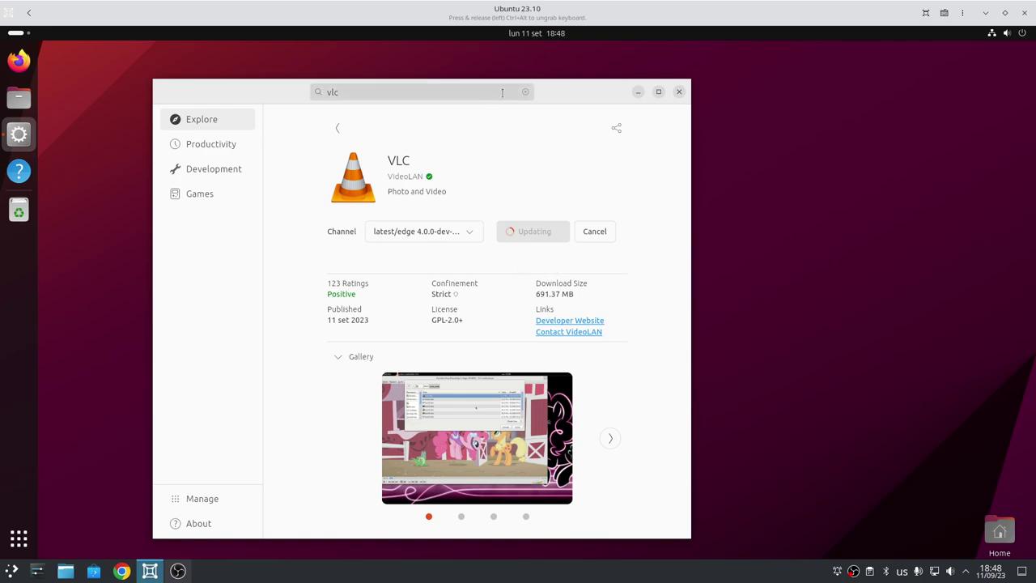
Step: Browse to the third image in VLC's gallery, and close the Discover window
drag(572, 85, 617, 72)
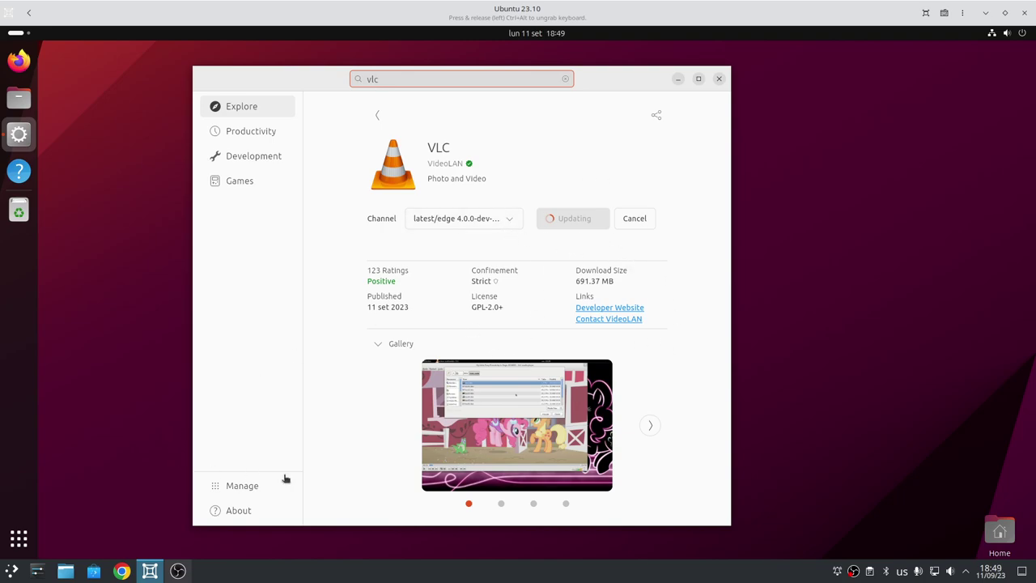
click(652, 425)
click(654, 424)
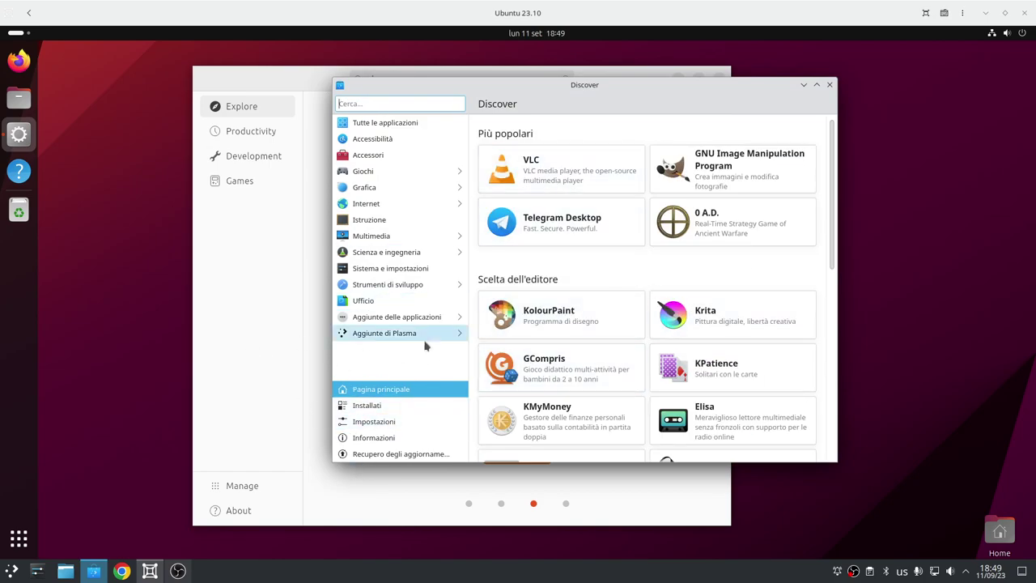
click(829, 86)
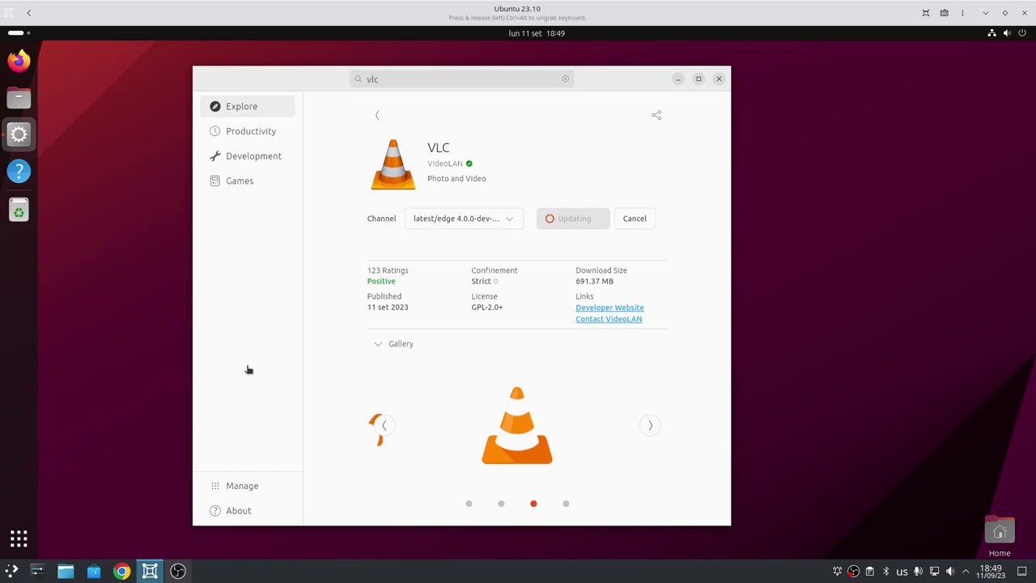
Step: Open the file manager beside the App Center window and go to the Scaricati folder
click(18, 98)
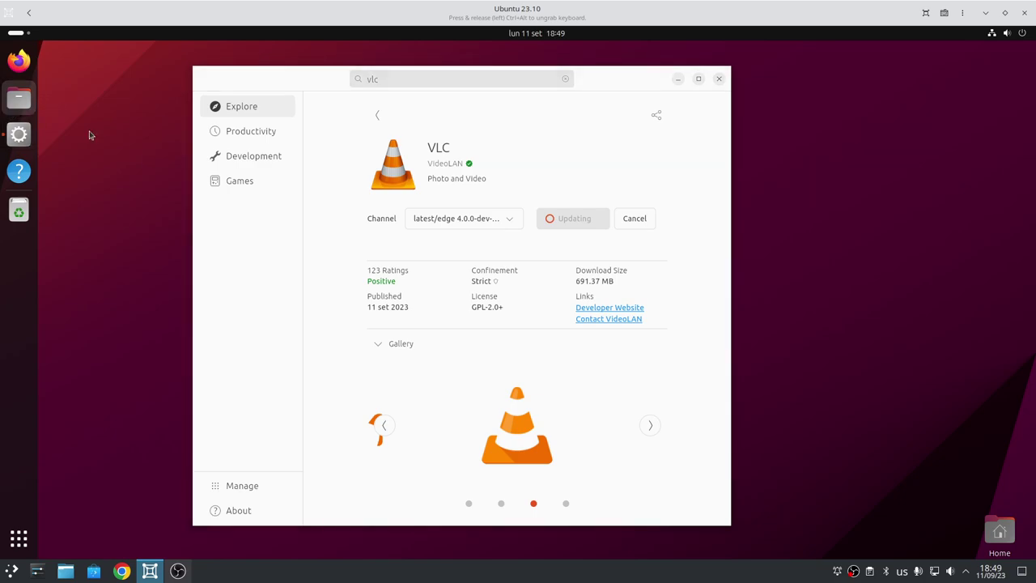
drag(185, 63, 495, 214)
drag(604, 85, 468, 72)
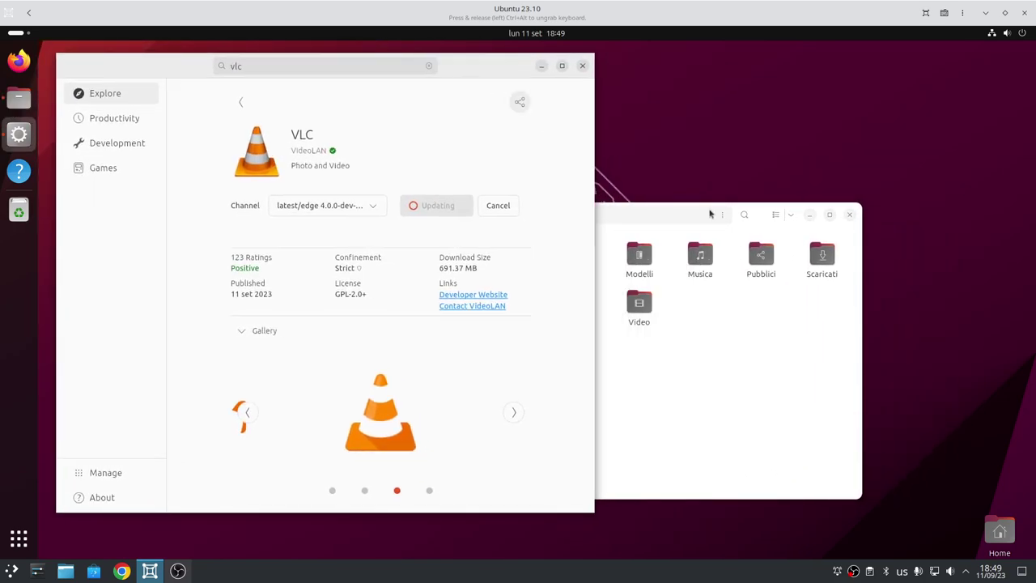
drag(692, 218, 843, 199)
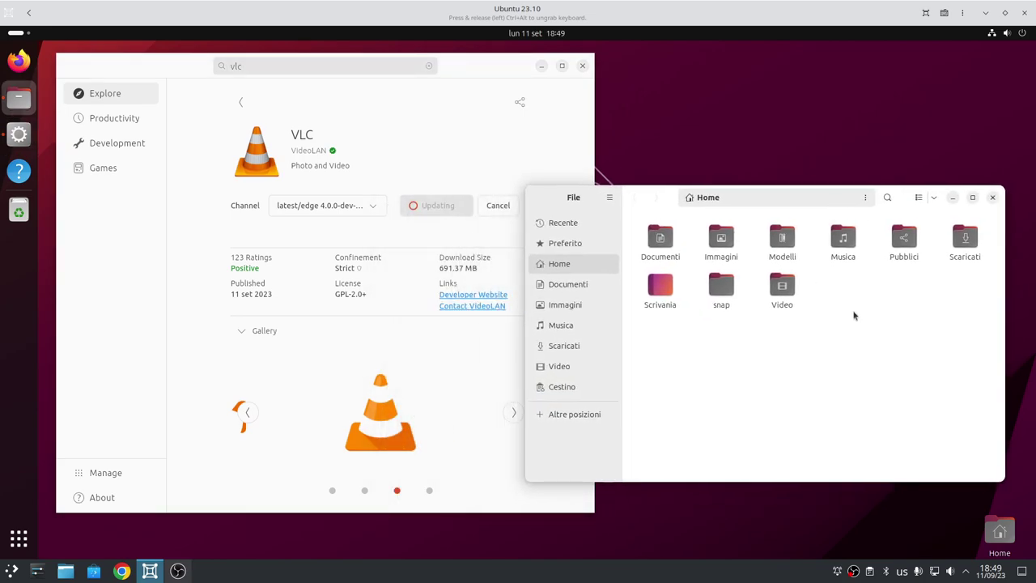
double_click(966, 251)
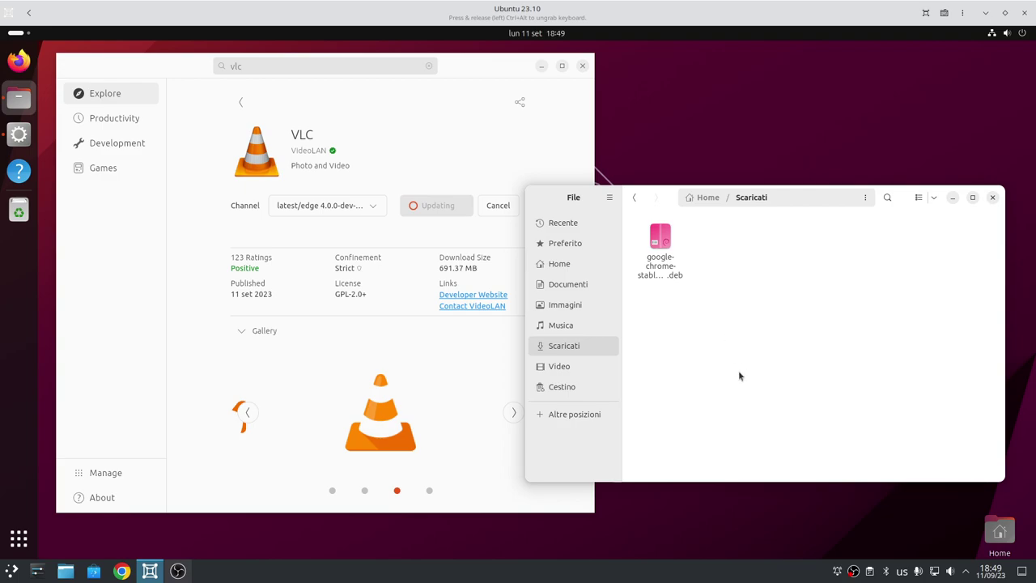
Step: Try to open google-chrome-stable_current_amd64.deb, picking App Center from the full list of applications
right_click(672, 270)
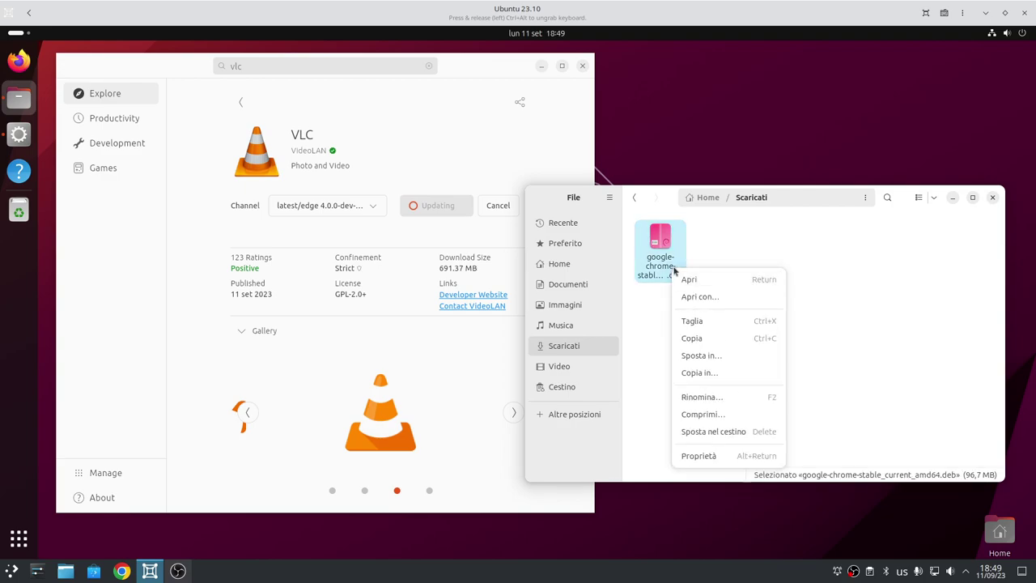
click(656, 259)
double_click(656, 259)
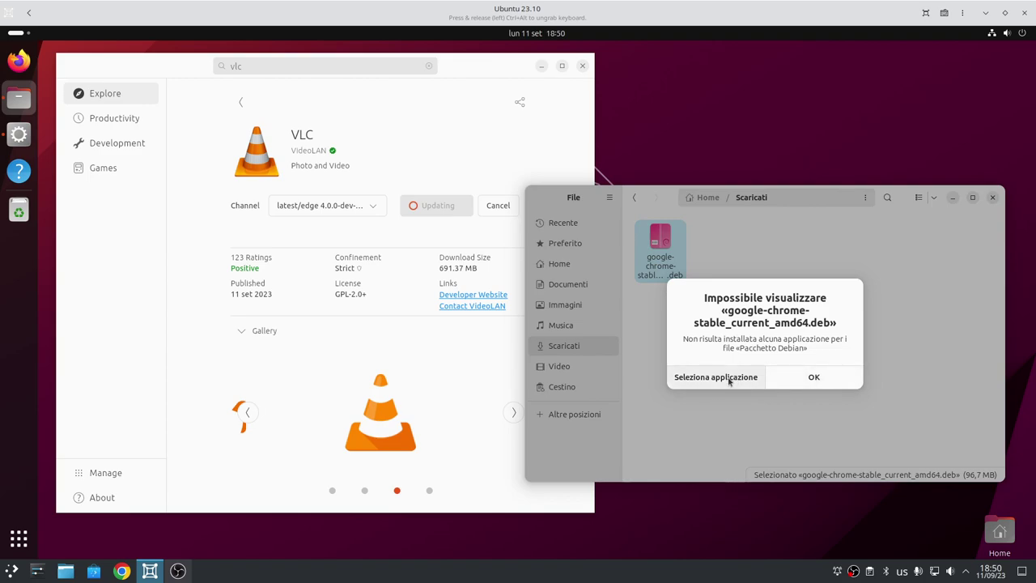
click(731, 377)
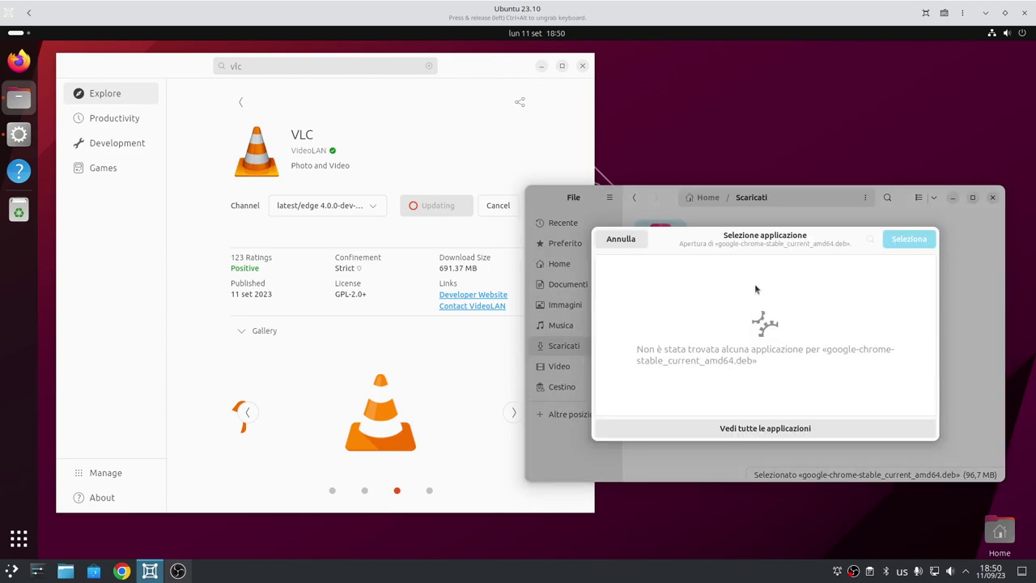
click(739, 428)
scroll(745, 359, down, 3)
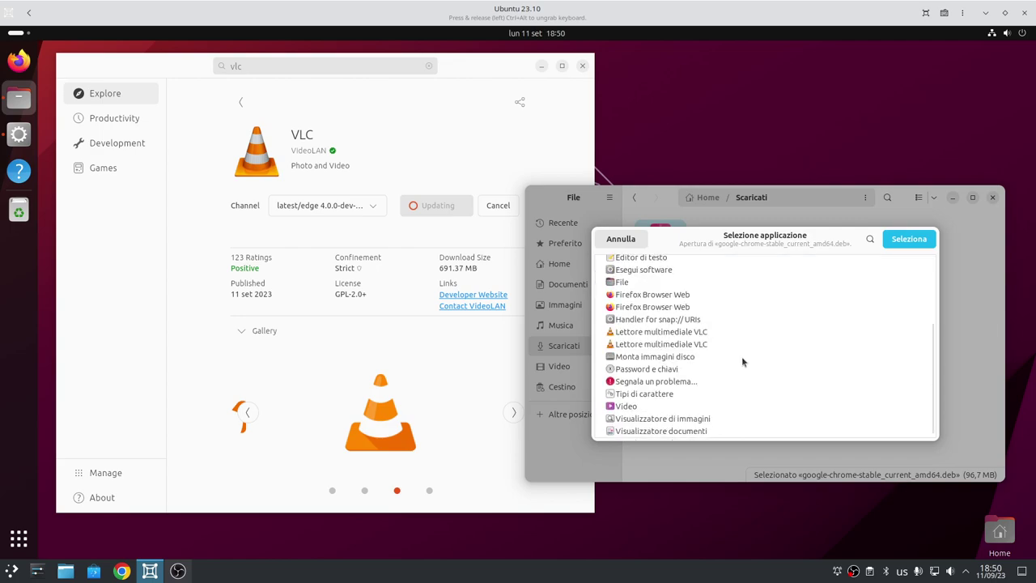
scroll(741, 357, up, 3)
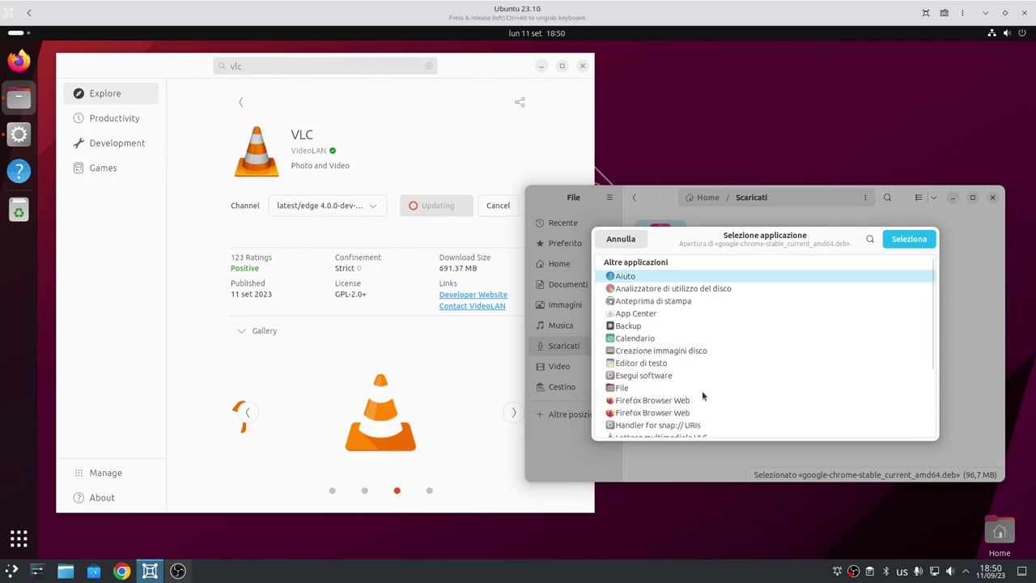
click(659, 314)
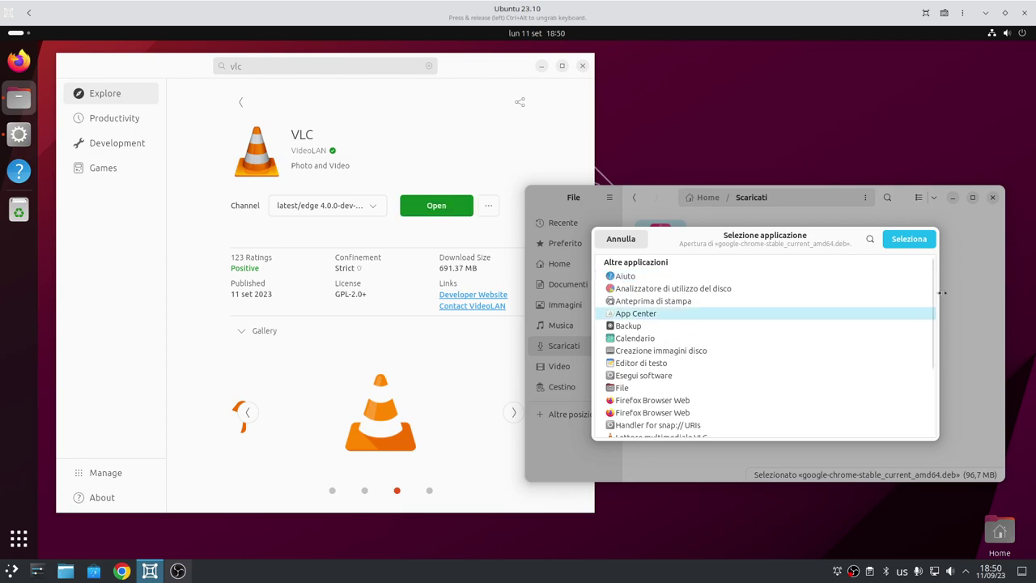
Step: Launch VLC from its App Center page, and minimize the App Center window
click(434, 212)
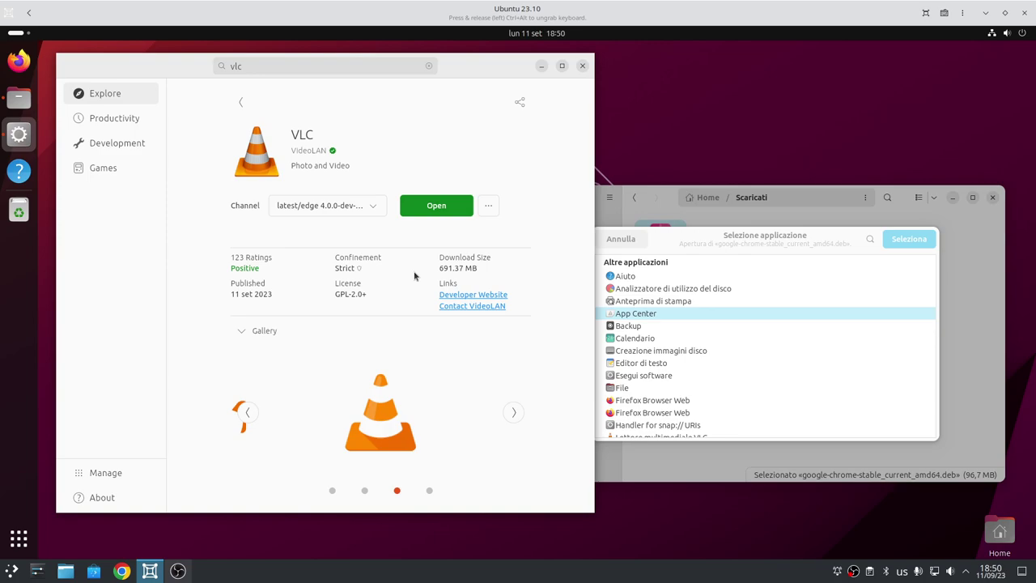
click(753, 236)
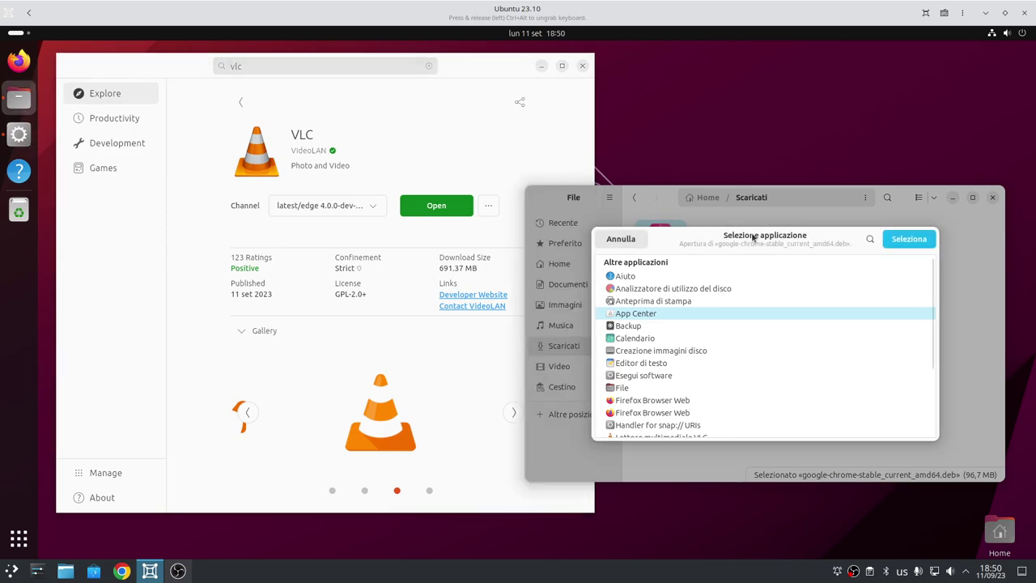
click(542, 65)
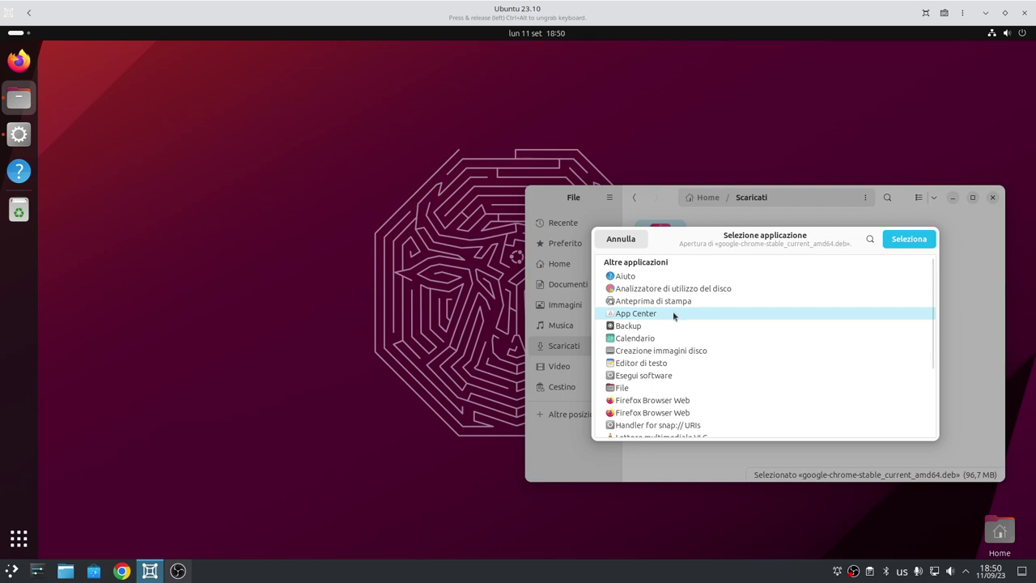
Step: Cancel the pending application selection, and open google-chrome-stable_current_amd64.deb with App Center from the full application list
click(626, 243)
drag(898, 201, 591, 200)
right_click(372, 264)
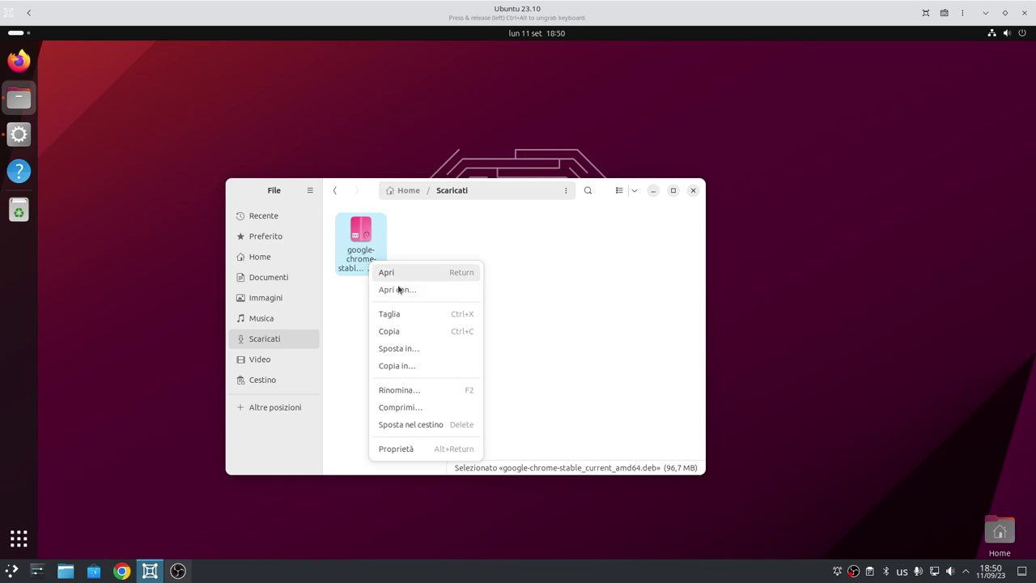
click(396, 273)
click(416, 370)
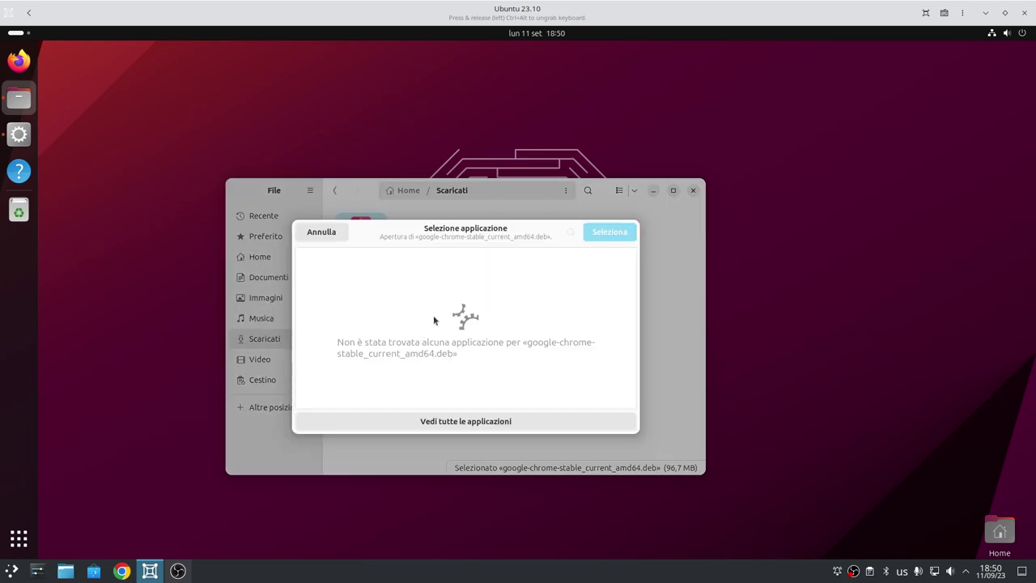
click(455, 420)
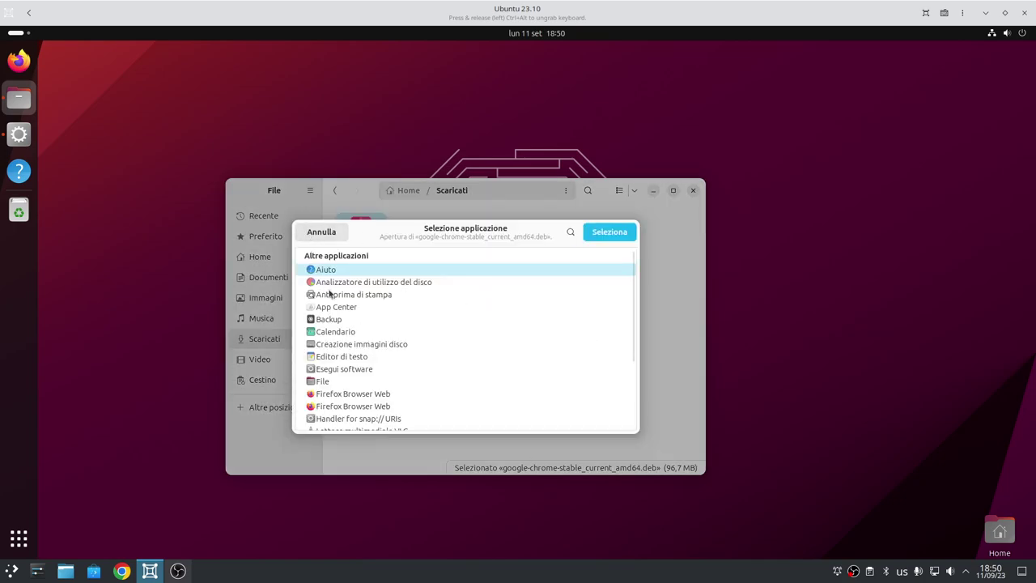
click(347, 309)
click(611, 232)
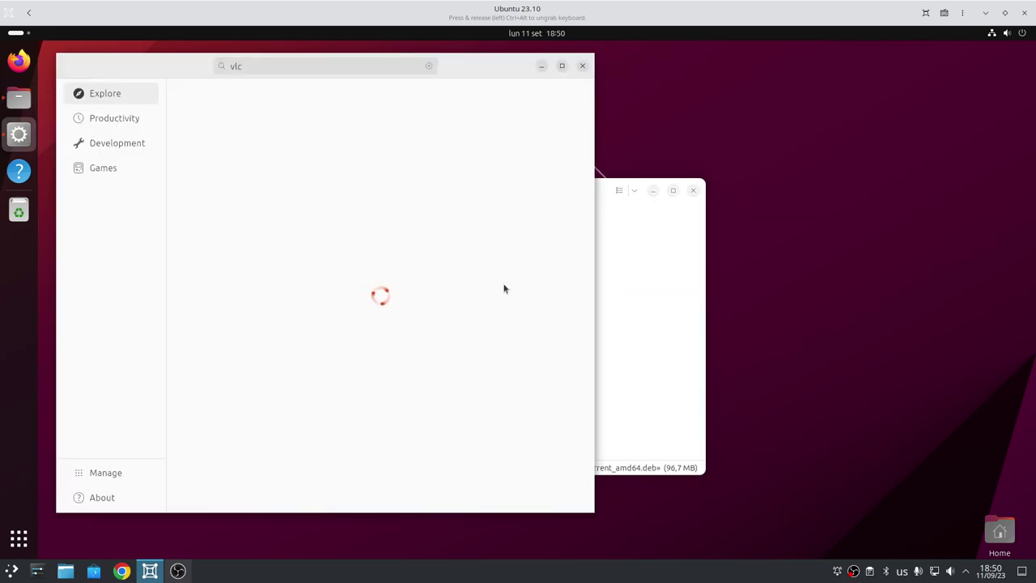
Step: Bring the file manager window to the front and move it beside the App Center window
click(599, 261)
drag(591, 203, 839, 220)
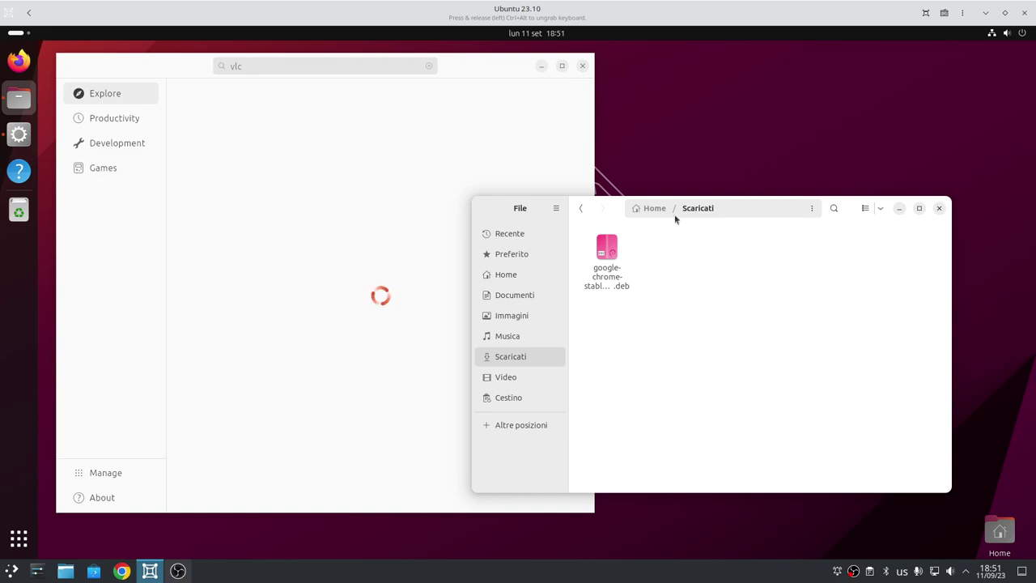
drag(622, 216, 634, 237)
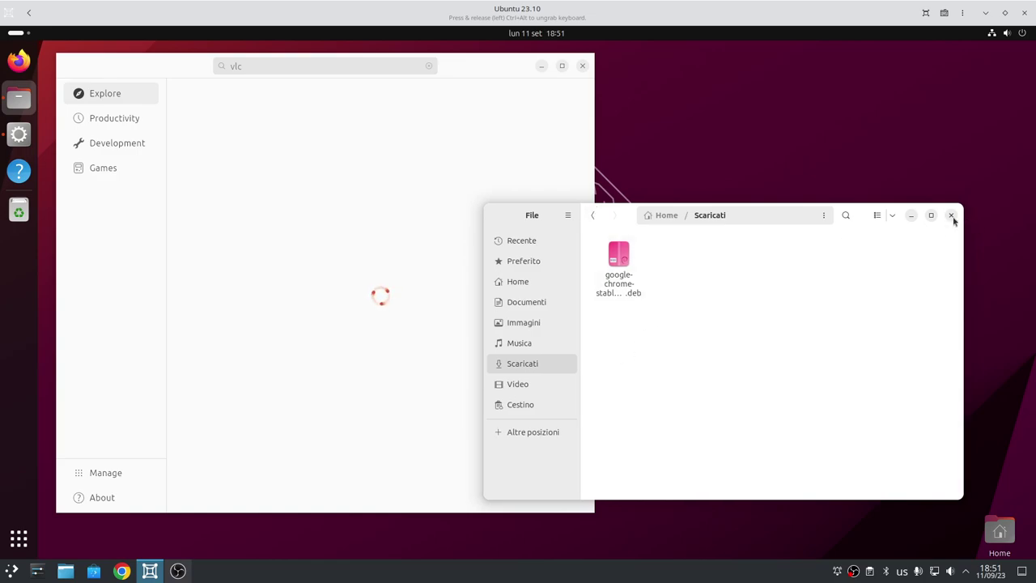
Step: Close App Center, reopen google-chrome-stable_current_amd64.deb with App Center, and bring the file manager back to the front
click(582, 65)
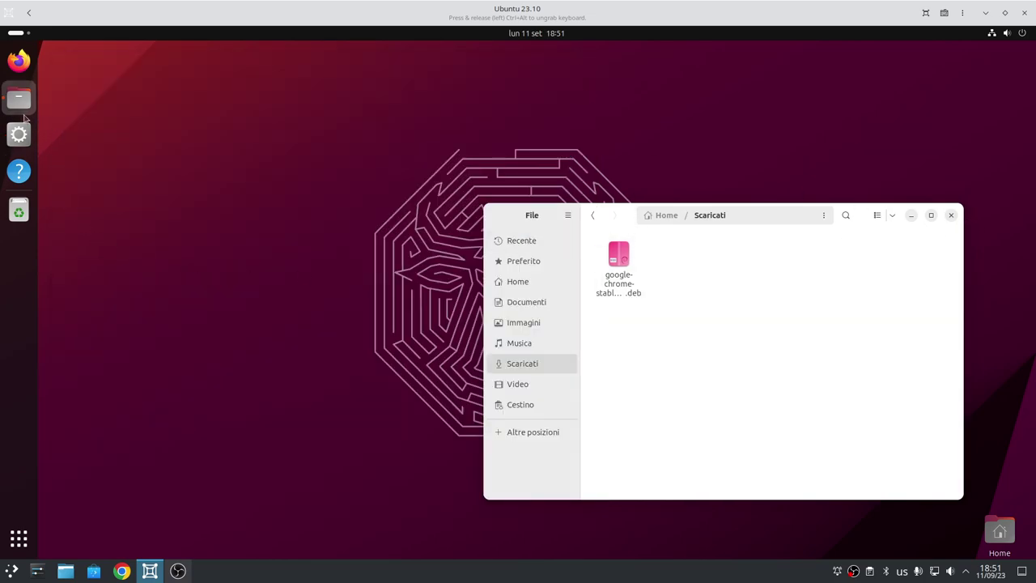
right_click(633, 280)
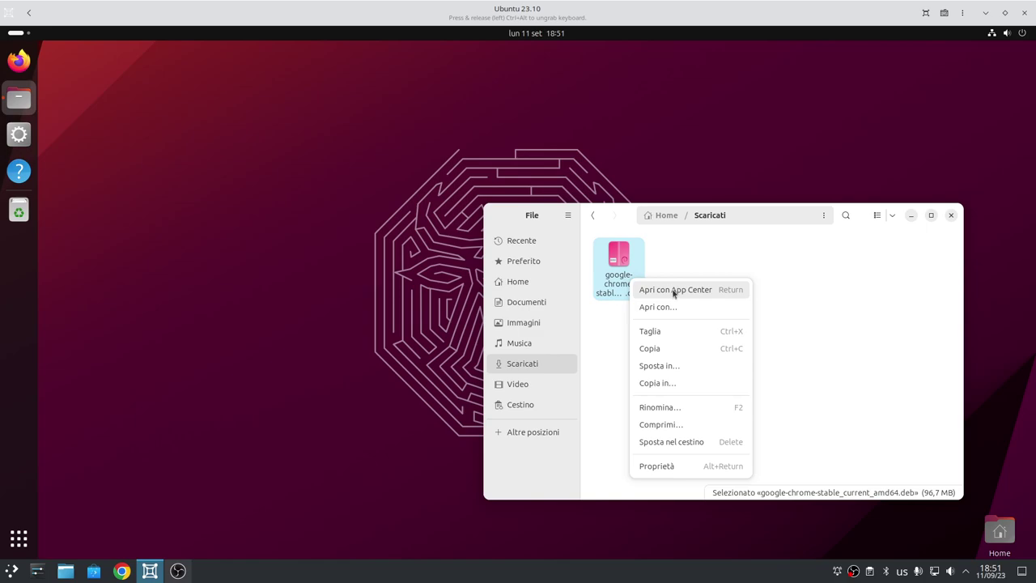
click(671, 290)
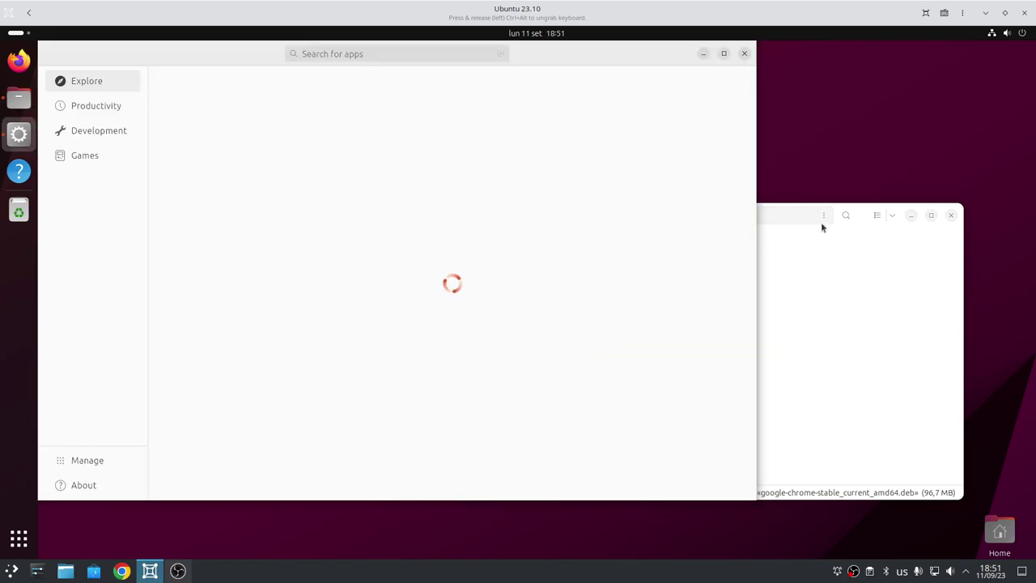
click(798, 220)
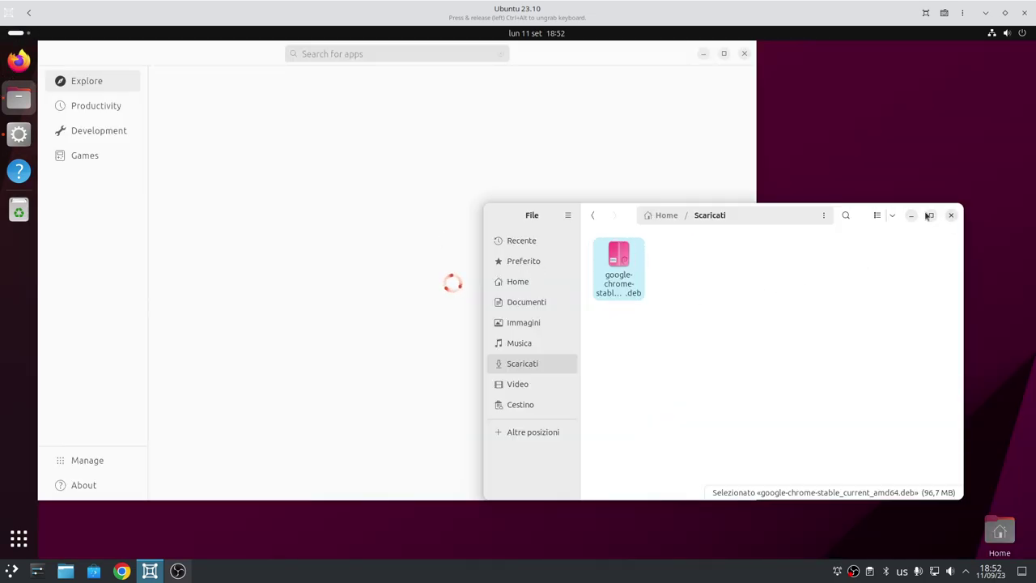
Step: Minimize the file manager and App Center windows, and restore both of them
click(911, 215)
click(704, 54)
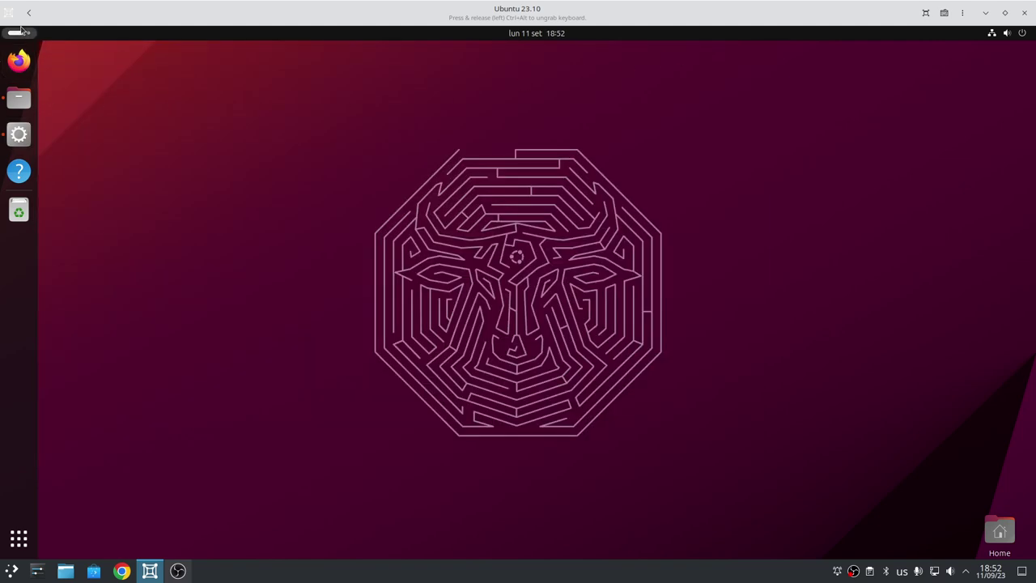
click(23, 34)
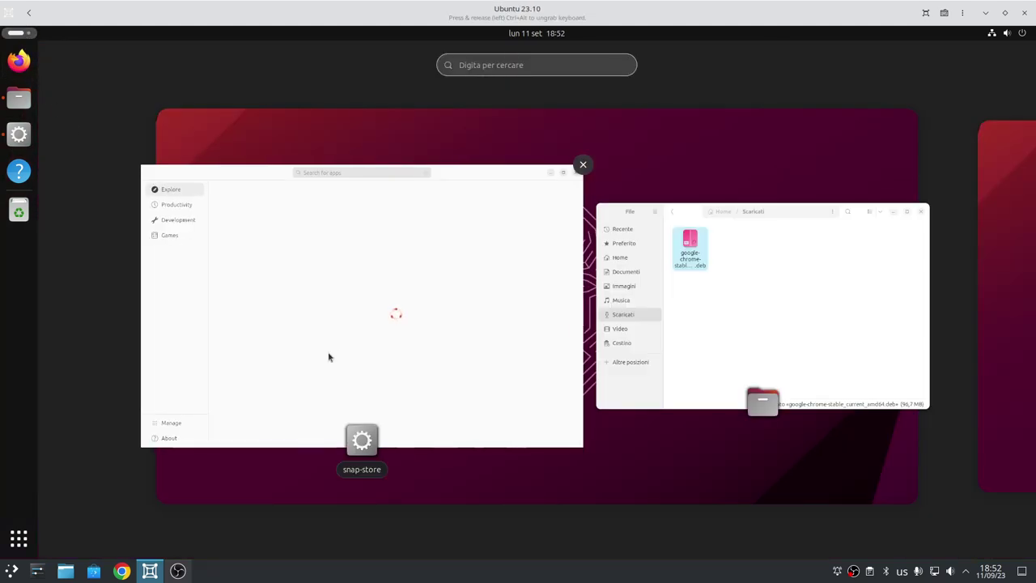
click(305, 346)
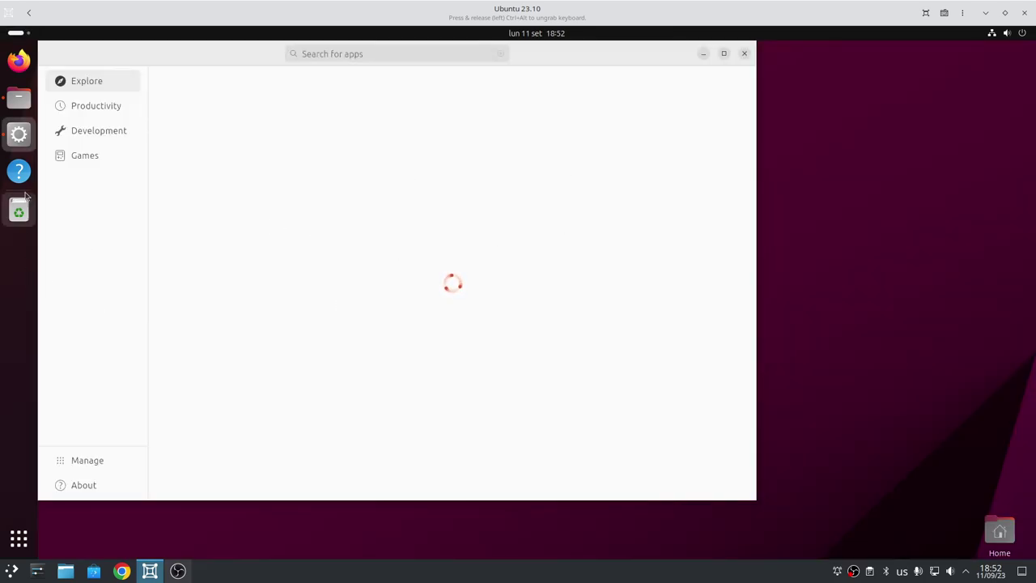
click(18, 98)
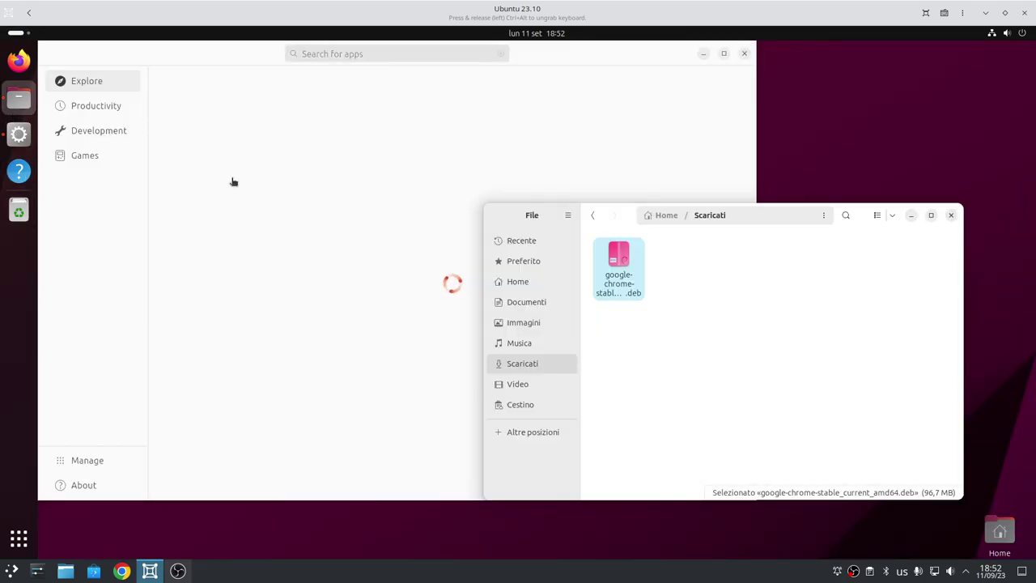
Step: Look at the file manager's sorting options and its version information, closing both again
click(892, 217)
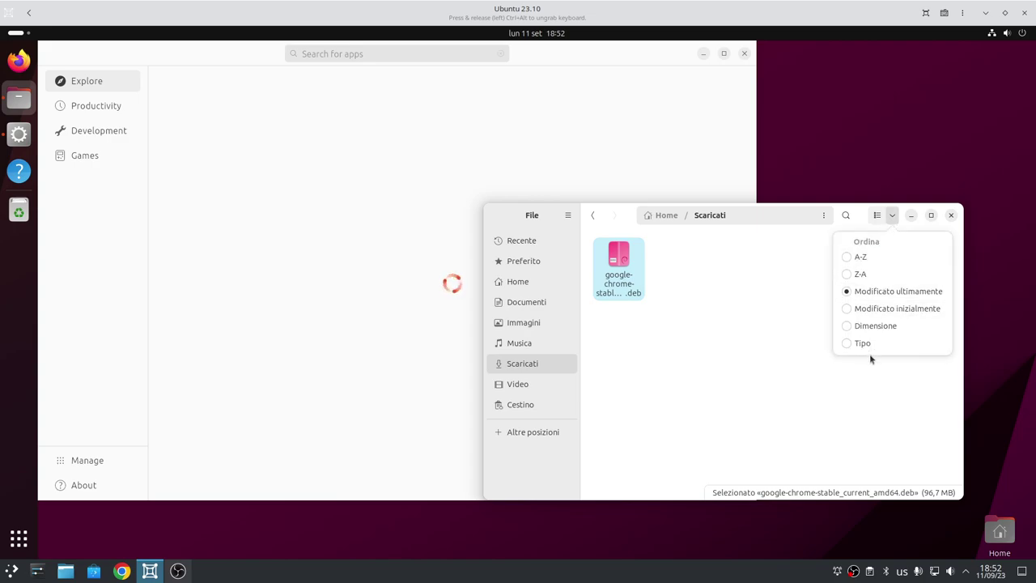
click(867, 474)
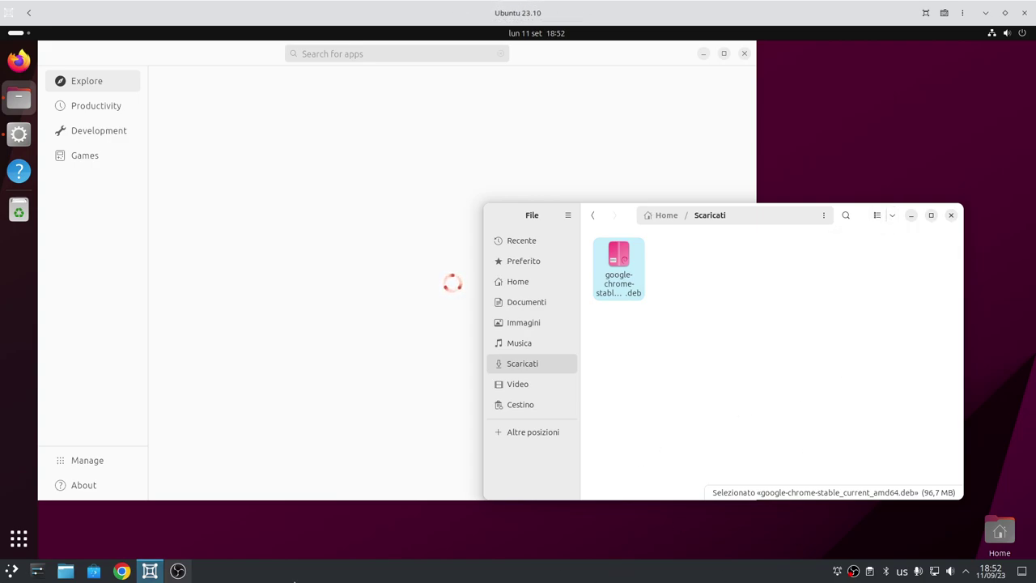
click(892, 216)
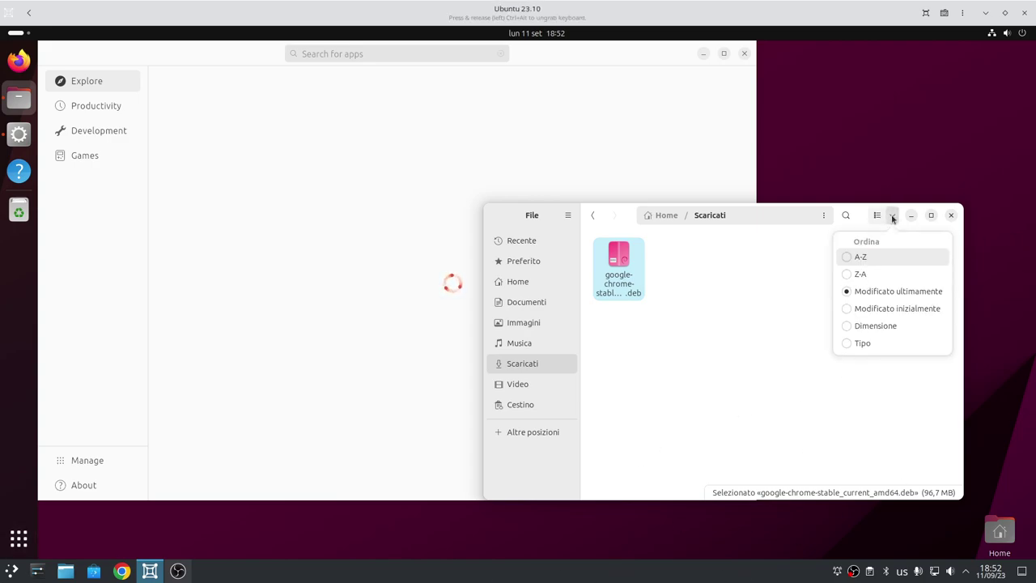
click(743, 330)
click(567, 215)
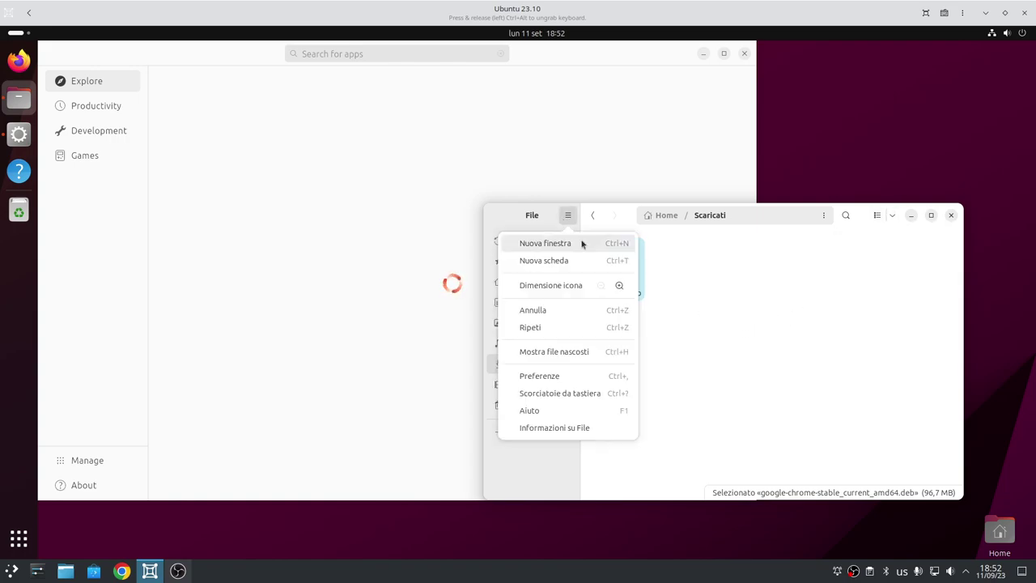
click(542, 429)
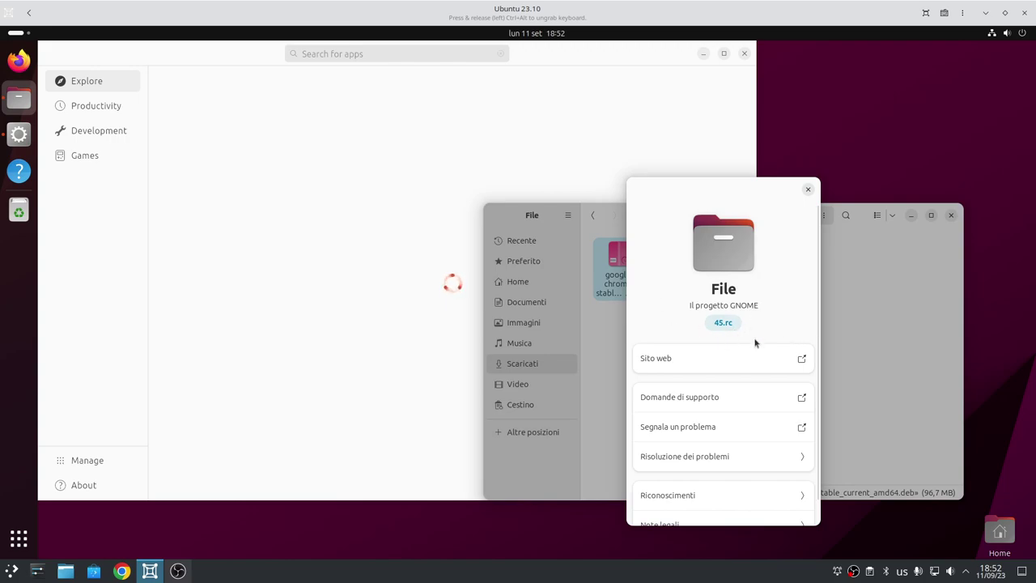
click(808, 189)
Step: Show the Home folder in the file manager, close it, and move the App Center window to the middle of the desktop
drag(864, 221, 708, 204)
click(389, 263)
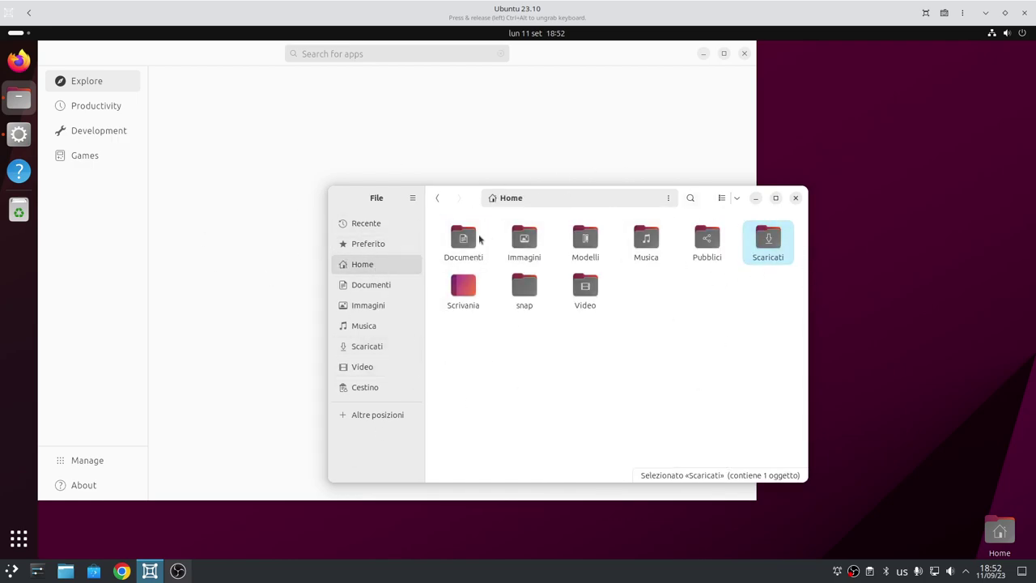
drag(478, 208, 443, 263)
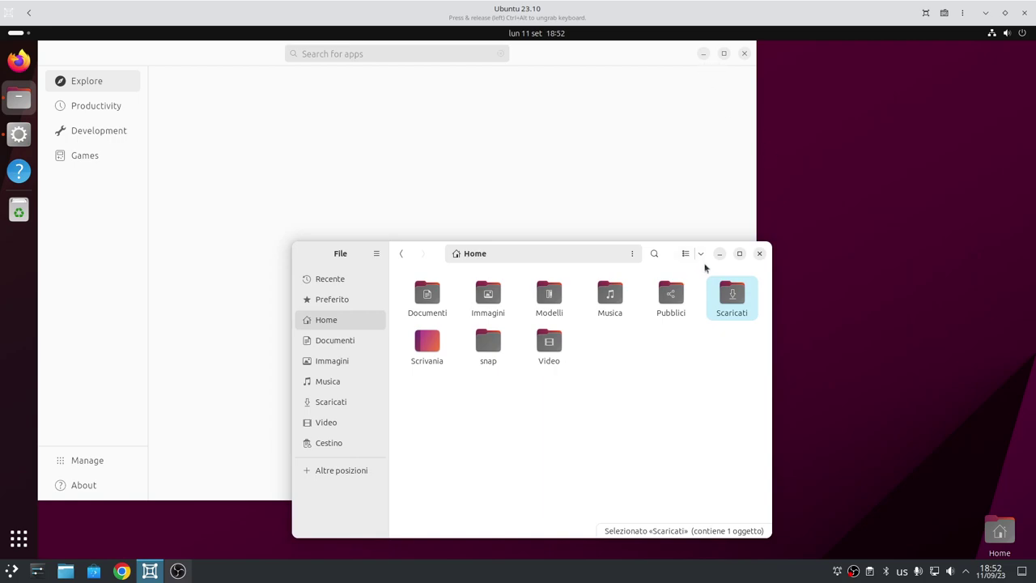
click(760, 254)
drag(585, 69, 687, 90)
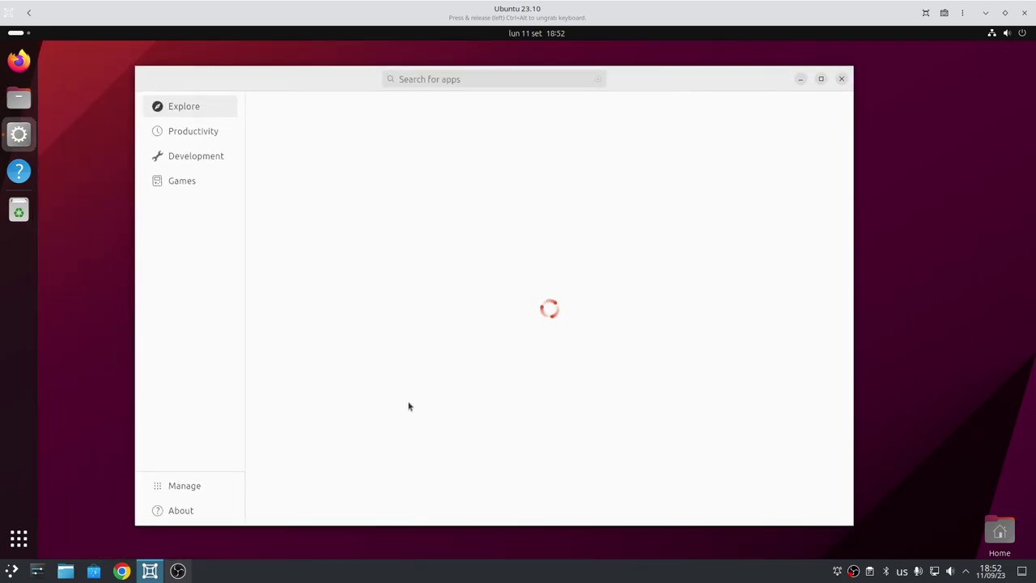
Step: Review the installed apps on App Center's Manage page, including system snaps, and hide the system snaps again
click(207, 488)
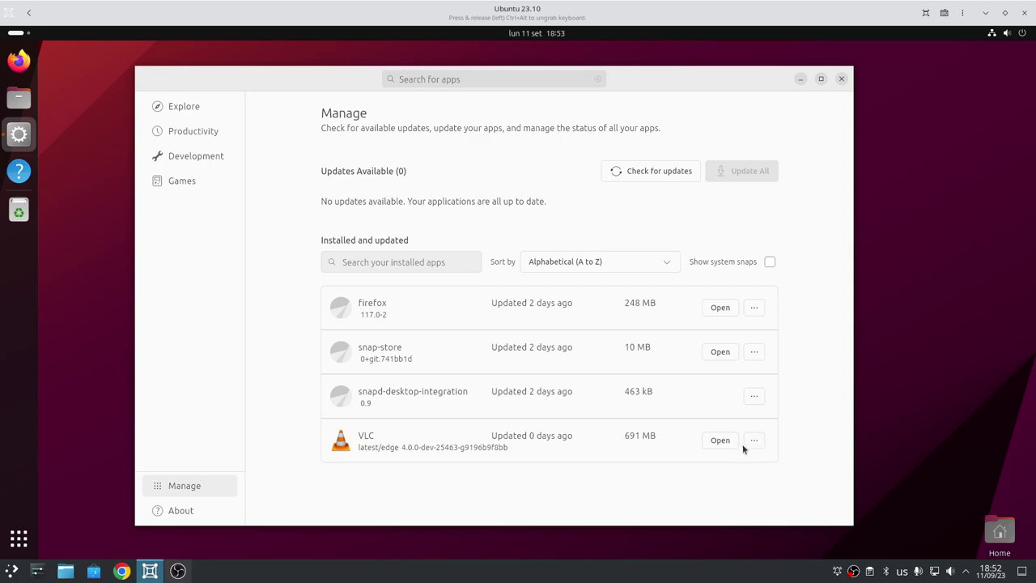
click(770, 263)
scroll(733, 339, down, 5)
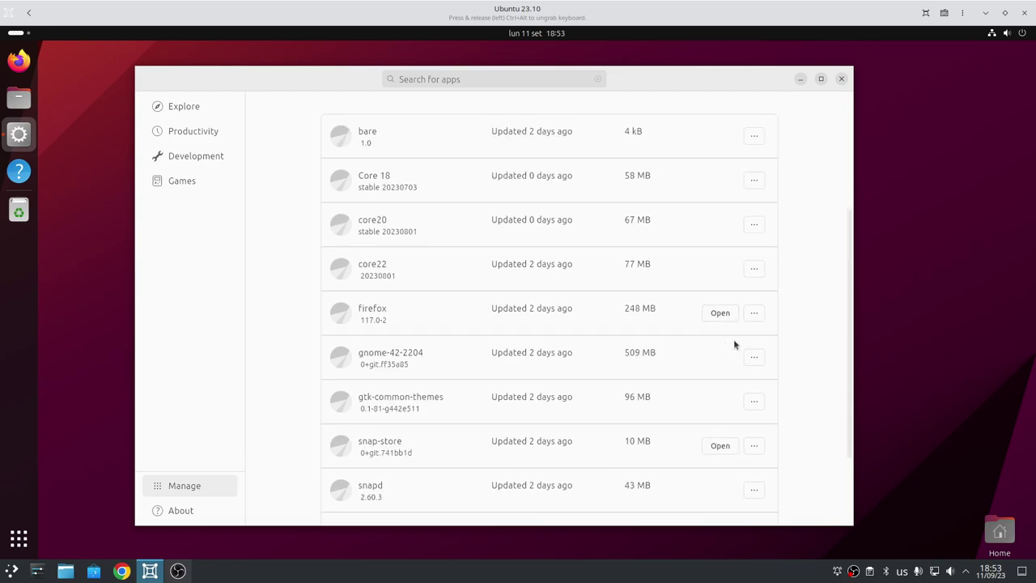
scroll(736, 344, up, 5)
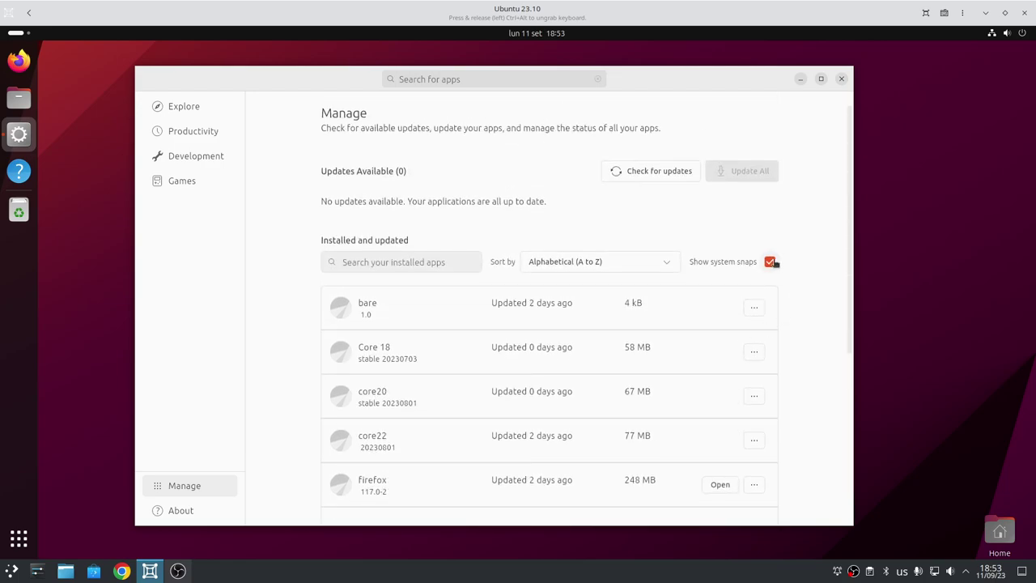
click(770, 263)
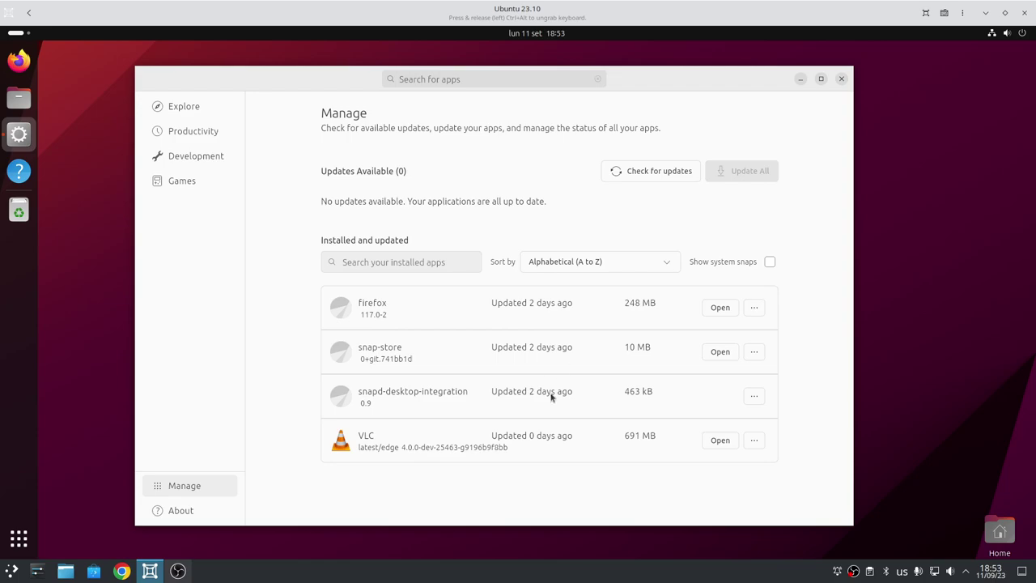
Step: Check for available updates to the installed apps
click(629, 176)
click(645, 178)
click(646, 178)
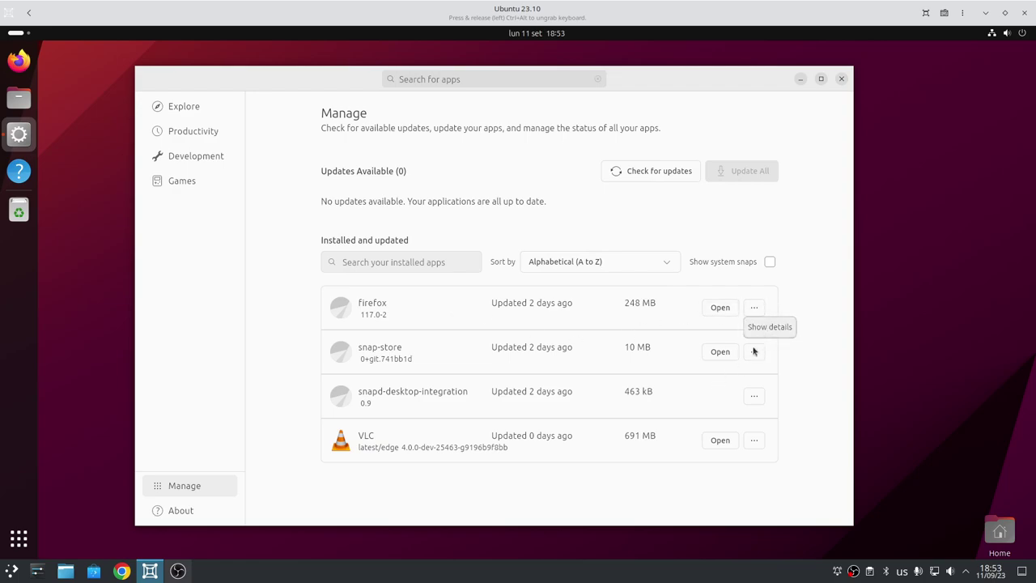
Step: View the details and additional actions of the installed firefox snap, and return to the list of installed apps
click(769, 330)
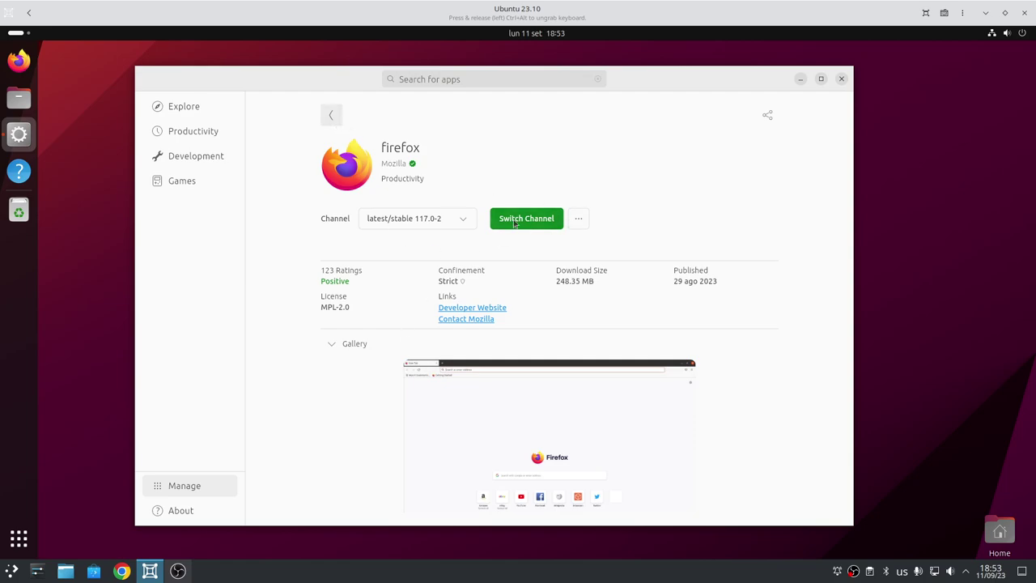
click(578, 218)
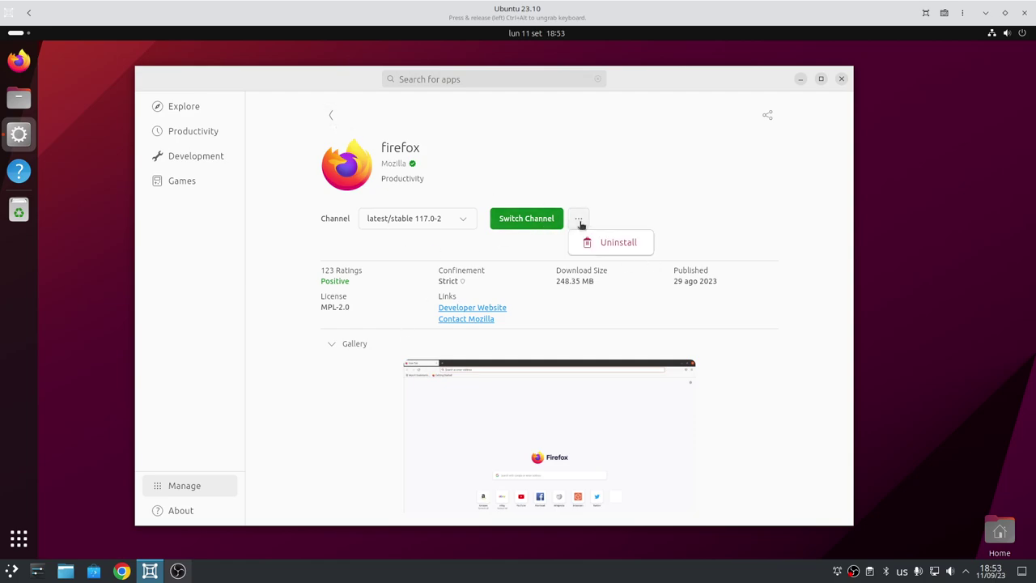
click(330, 115)
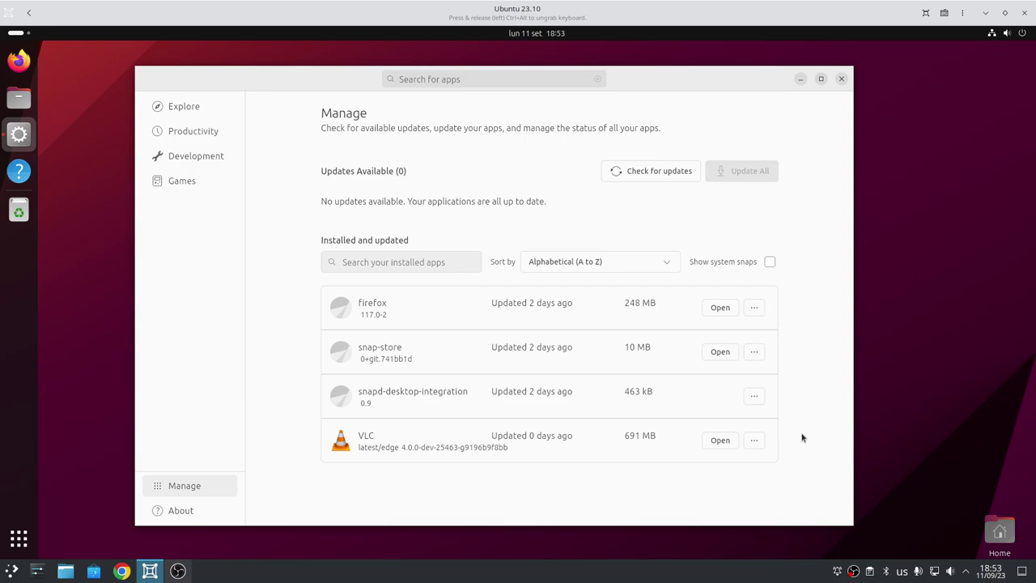
Step: Show the Explore page, and restart App Center with its window placed in the middle of the desktop
click(215, 108)
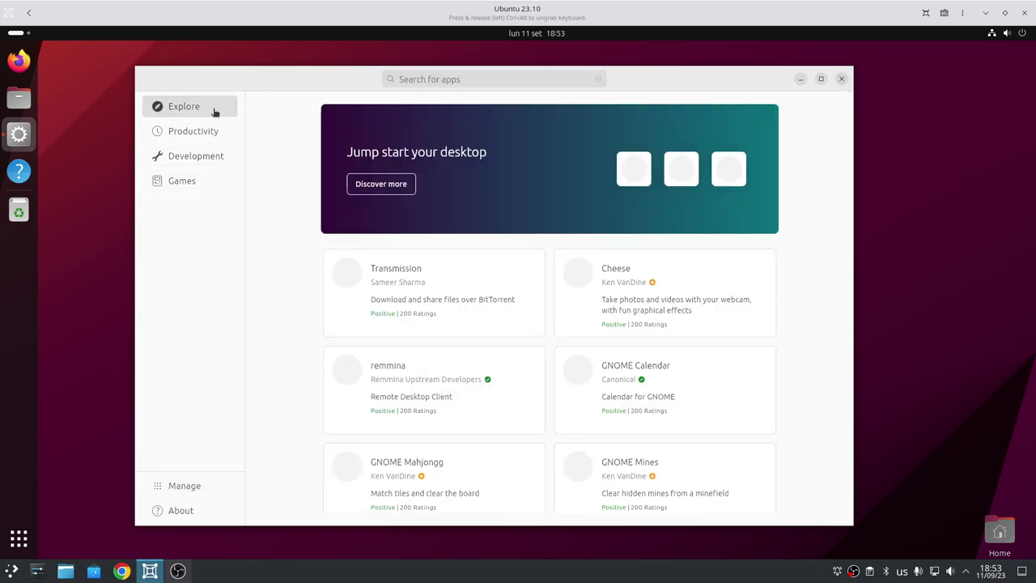
click(840, 79)
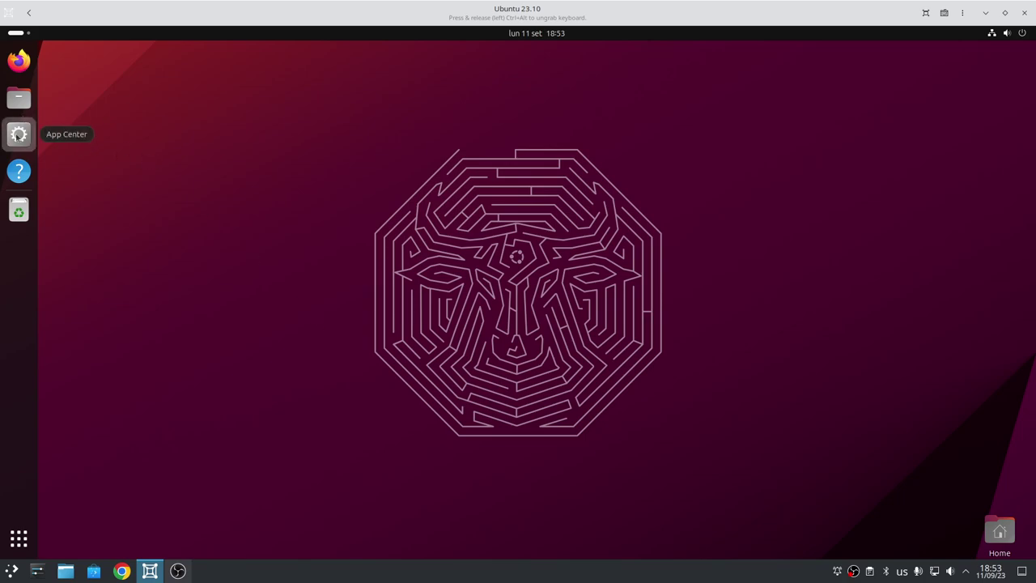
click(20, 134)
drag(153, 49, 285, 96)
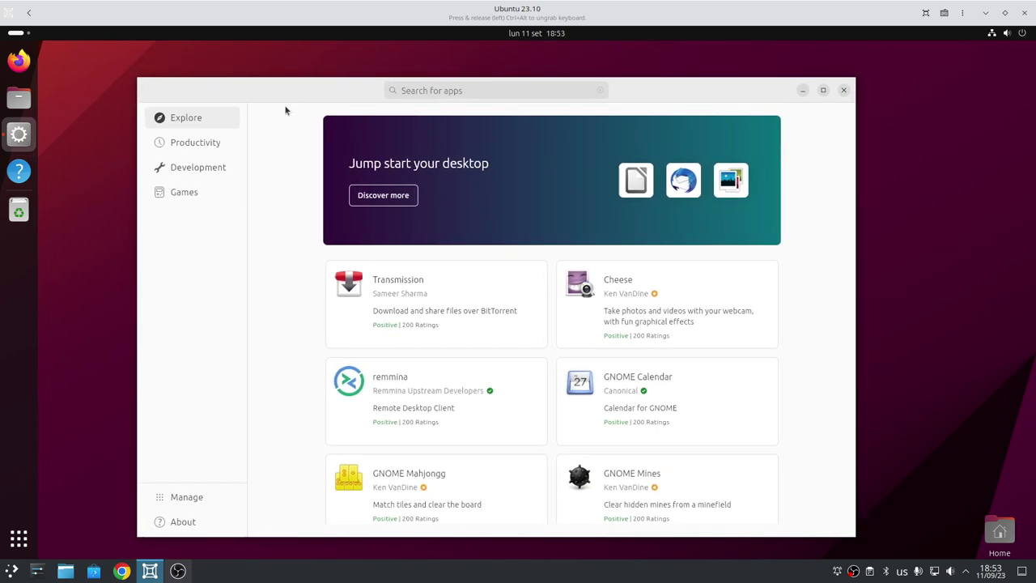